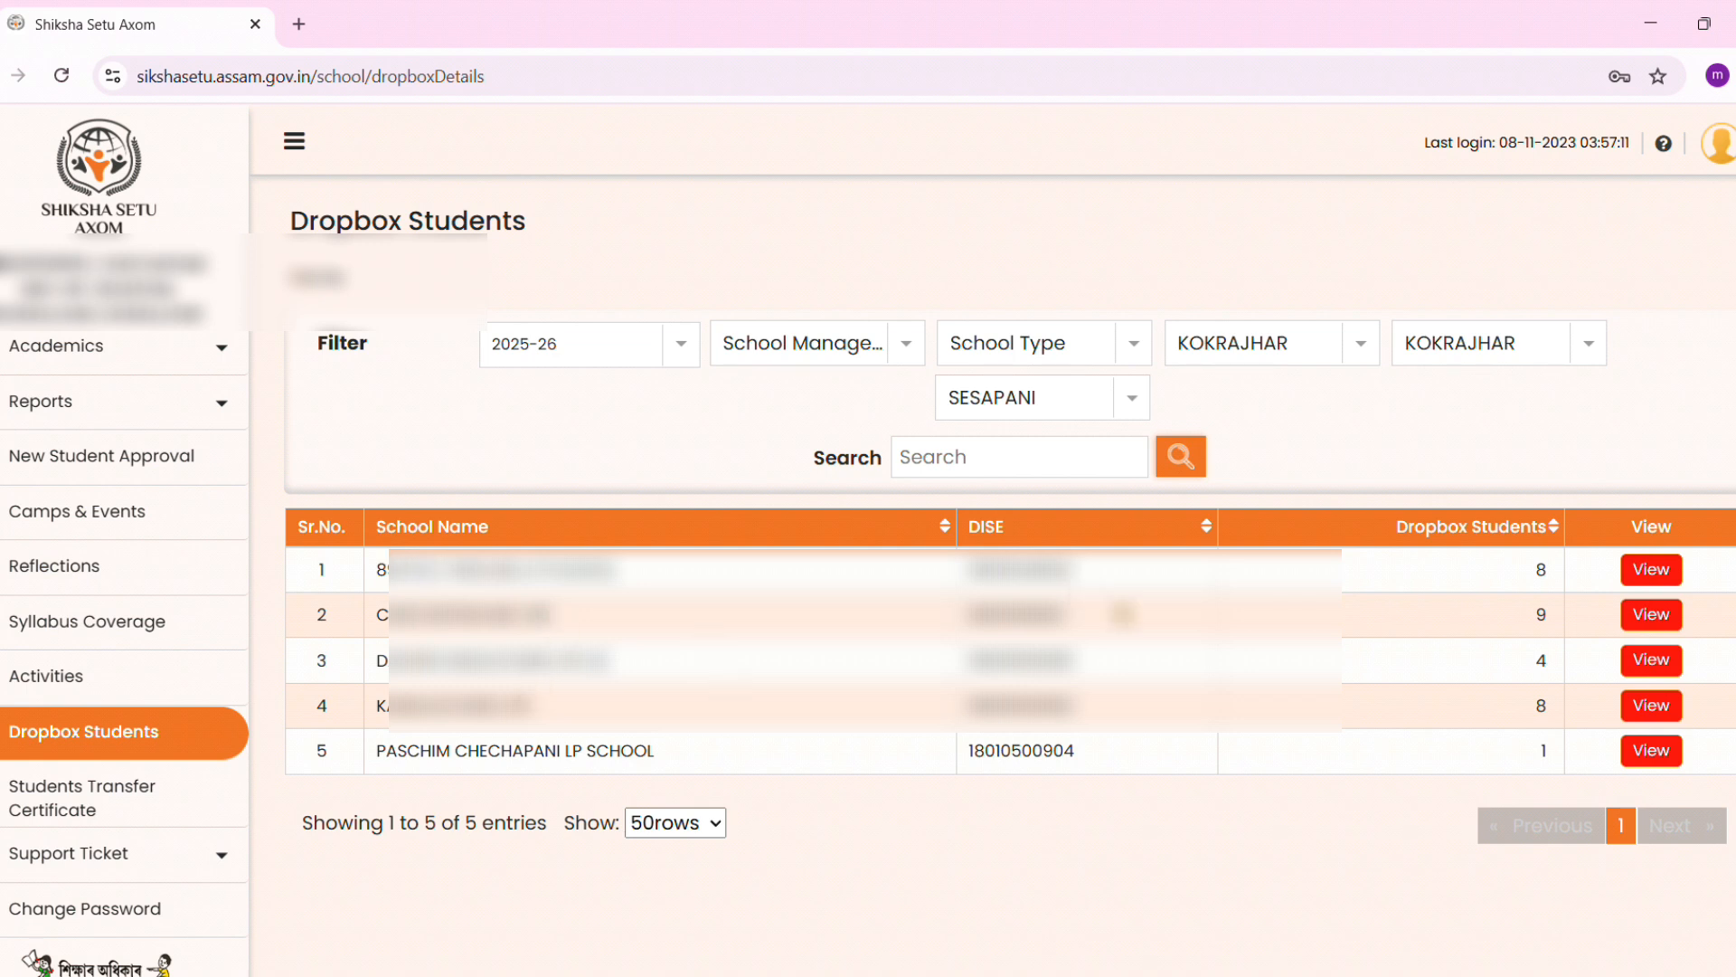
# Open the dropbox students of CHECHAPANI MES-NP and filter the list to Class-VIII
pyautogui.click(1652, 614)
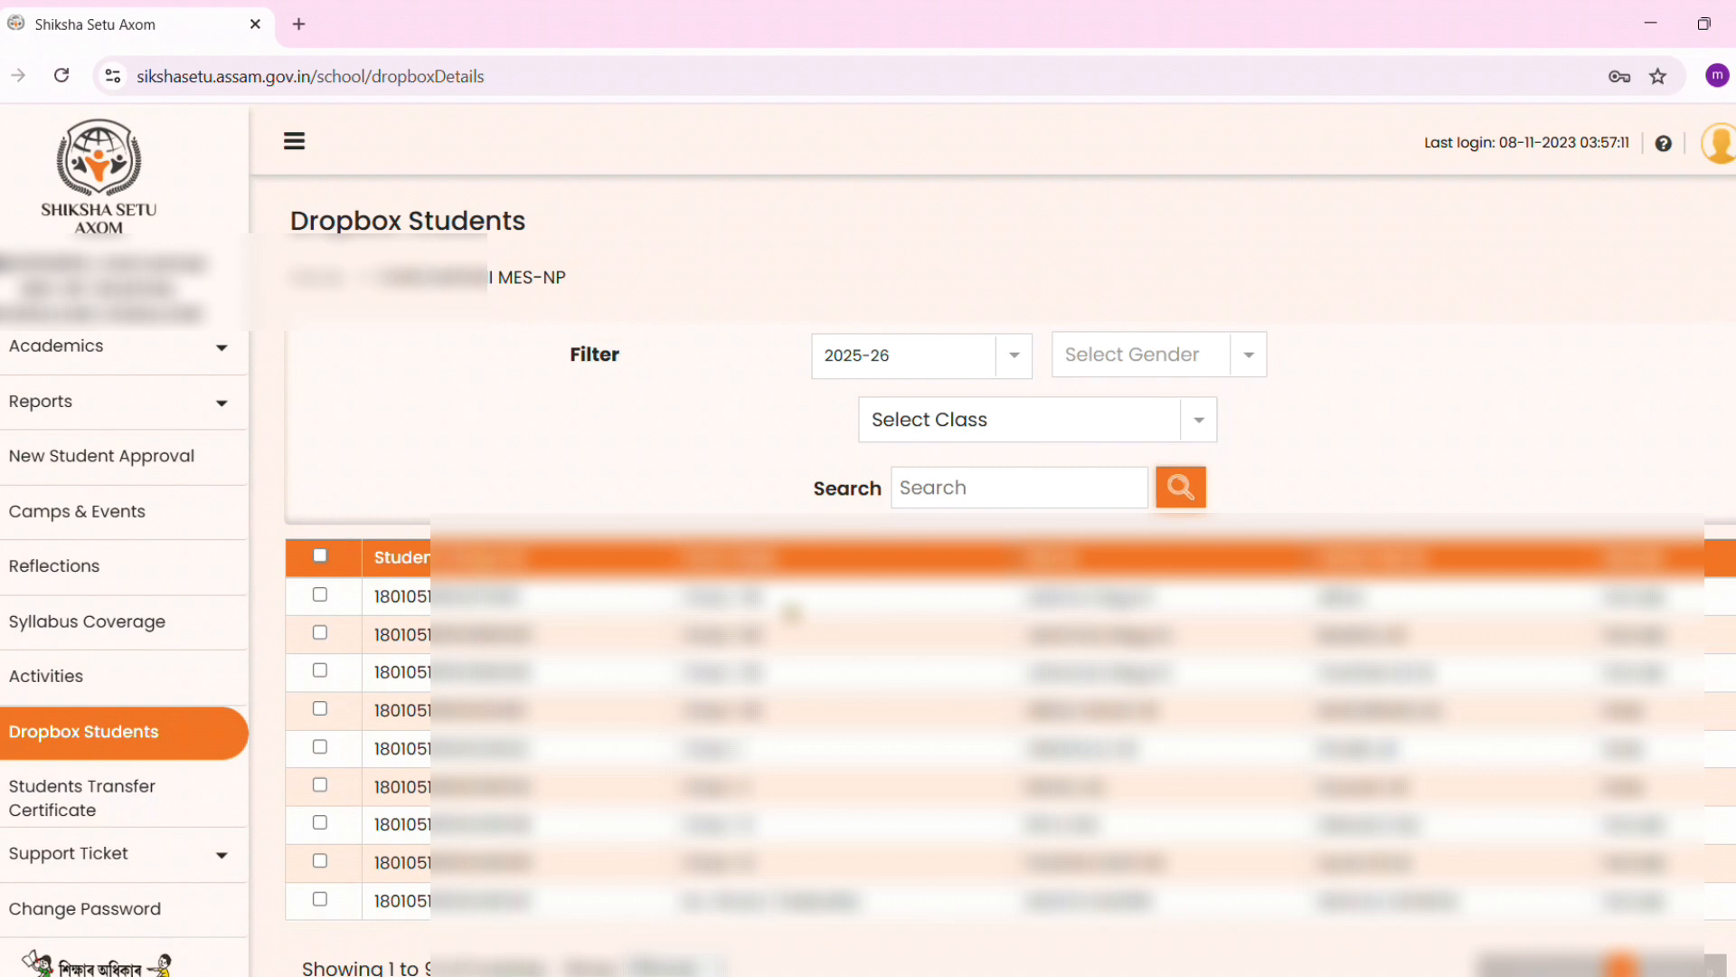
pyautogui.scroll(-1, 792, 614)
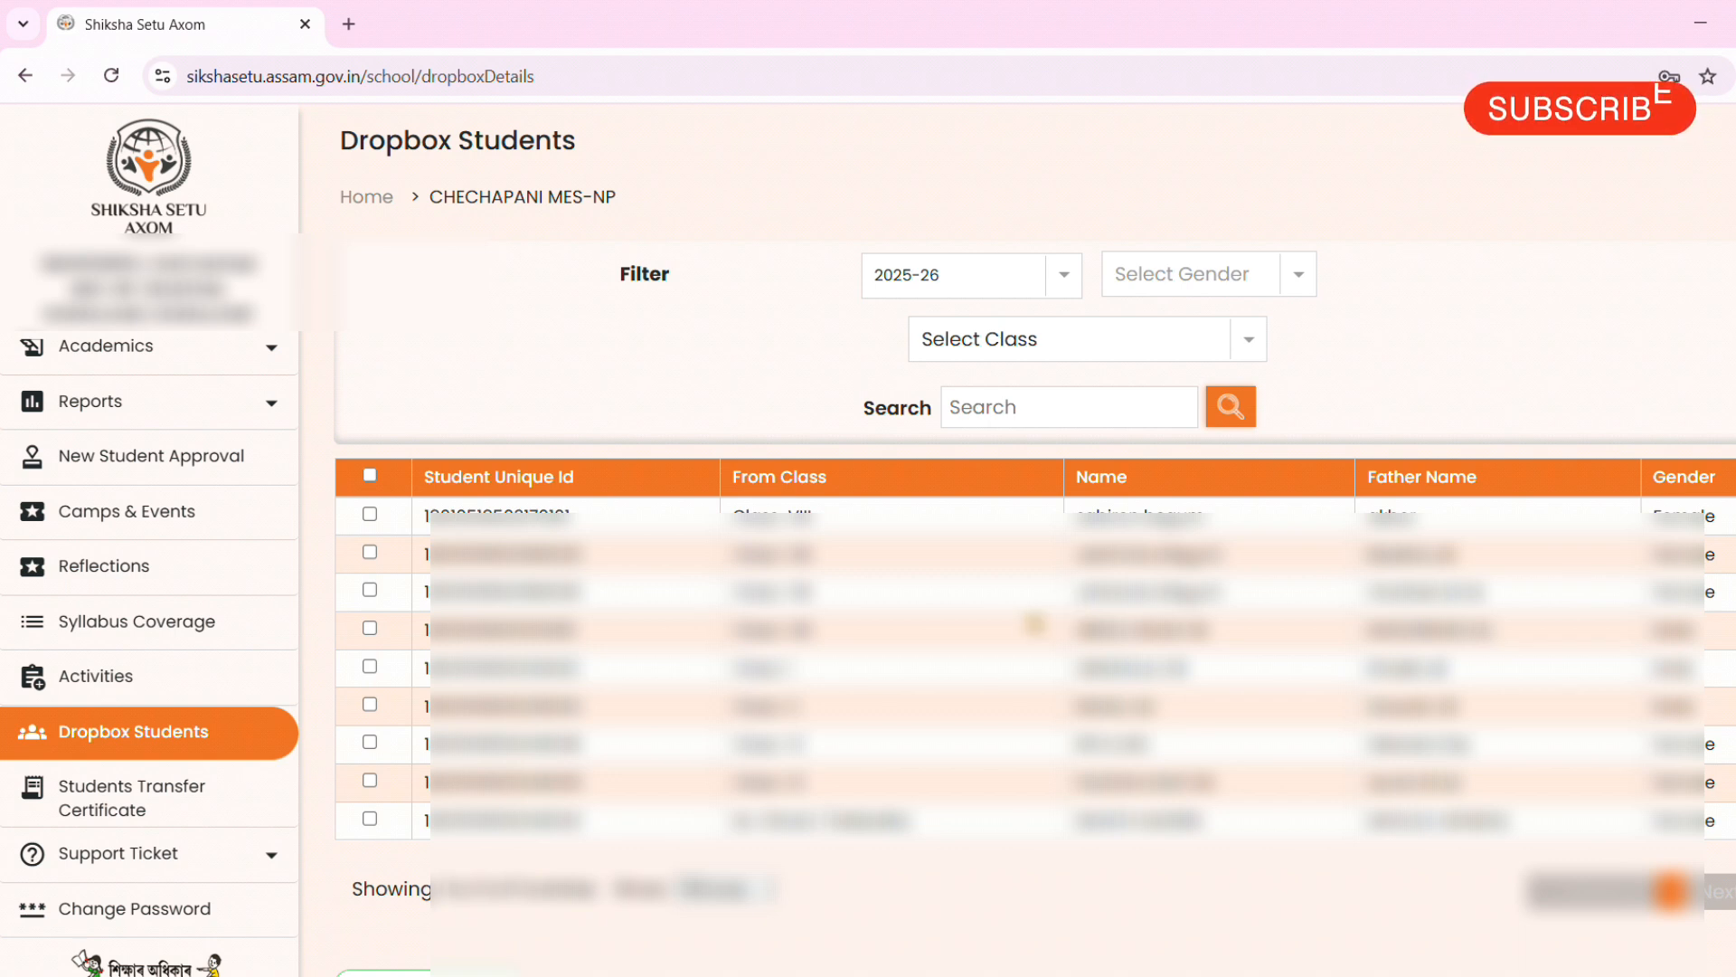
pyautogui.click(1025, 350)
pyautogui.scroll(-3, 1085, 579)
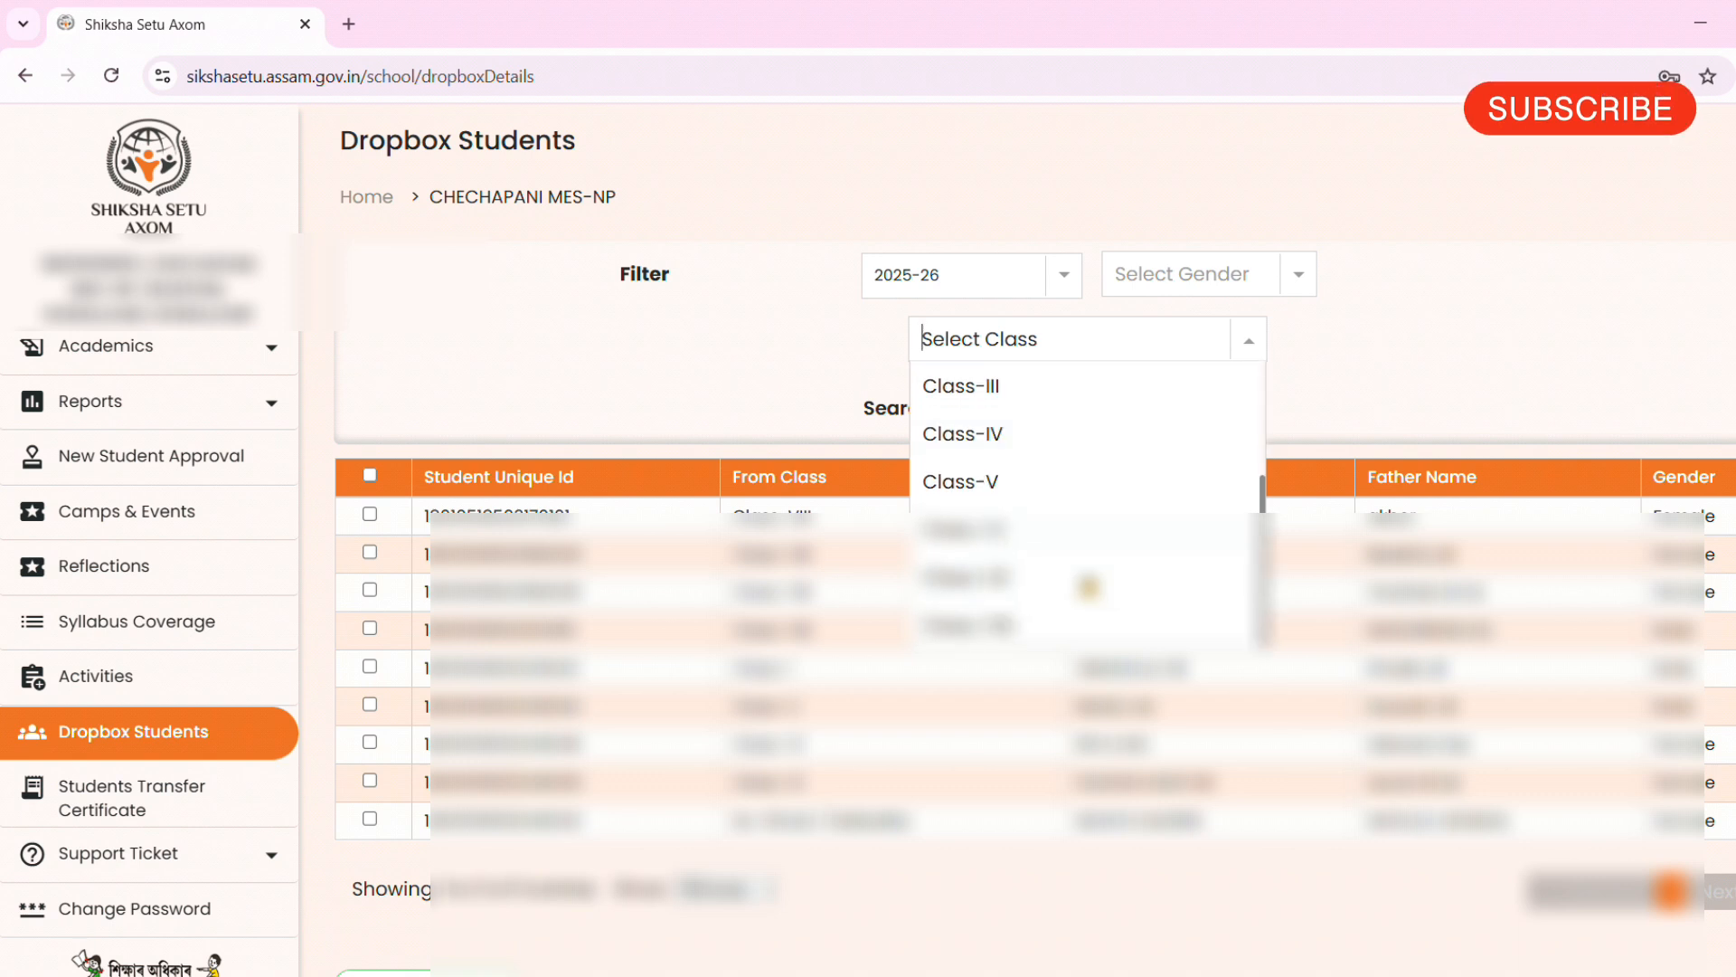
pyautogui.click(1076, 622)
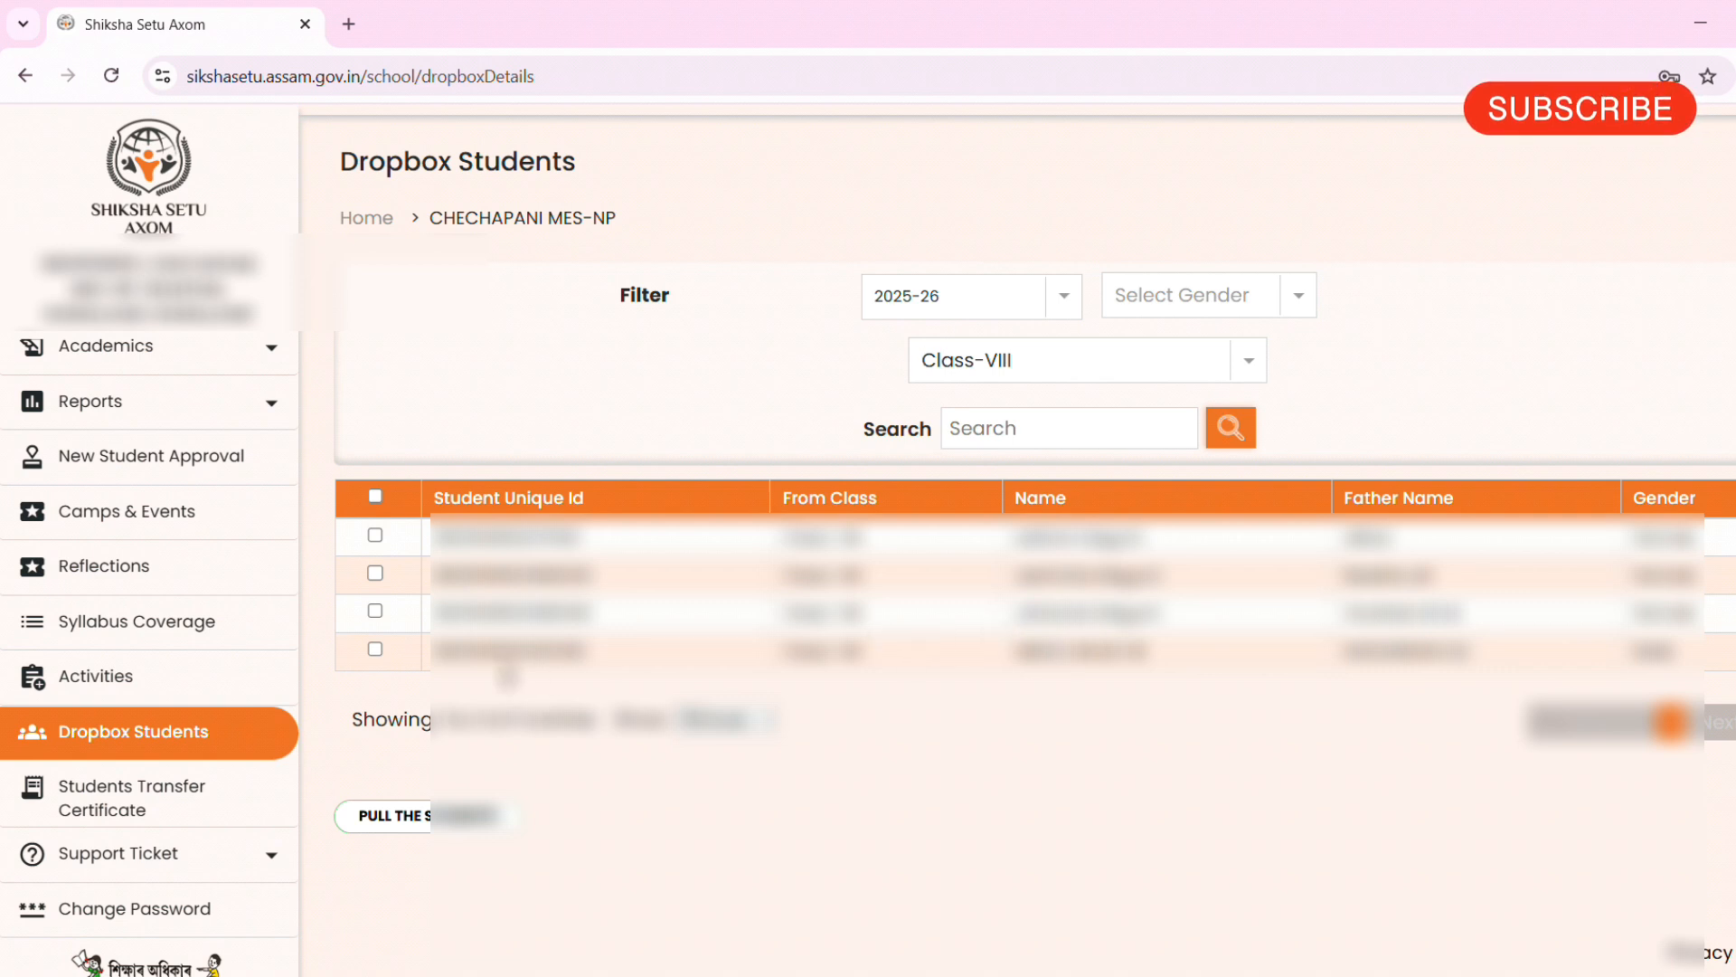
# Mark the fourth Class-VIII student for pulling and copy that student's unique ID
pyautogui.click(375, 649)
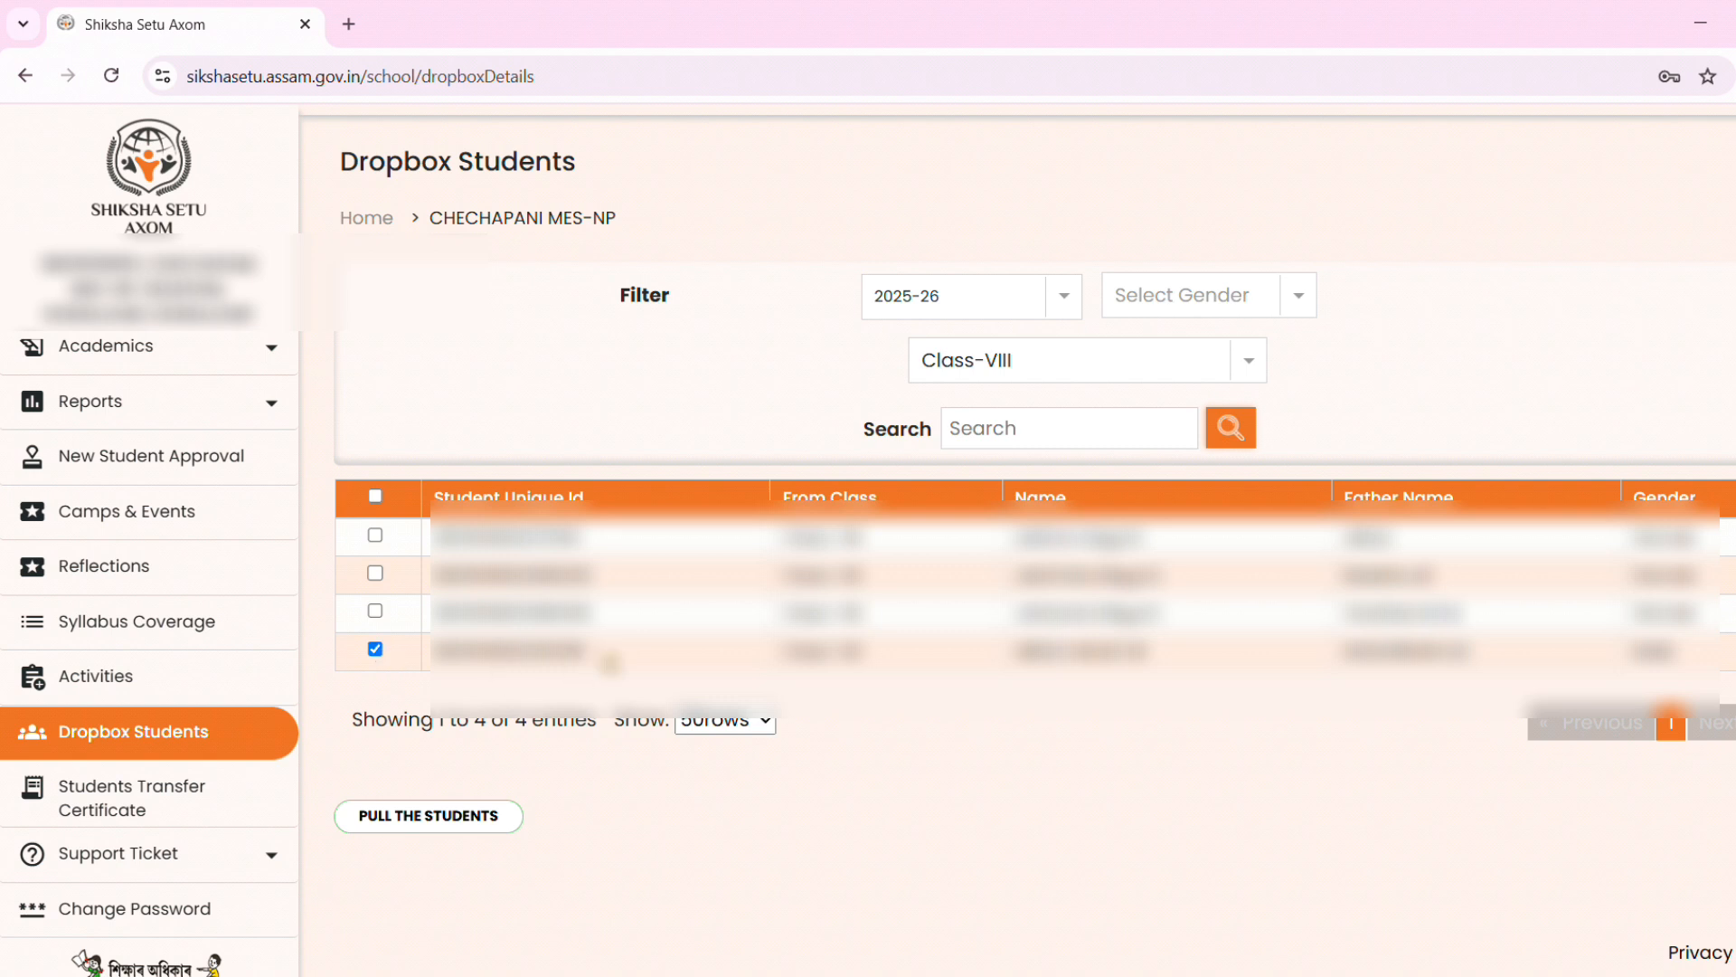
pyautogui.moveTo(611, 665); pyautogui.dragTo(426, 679)
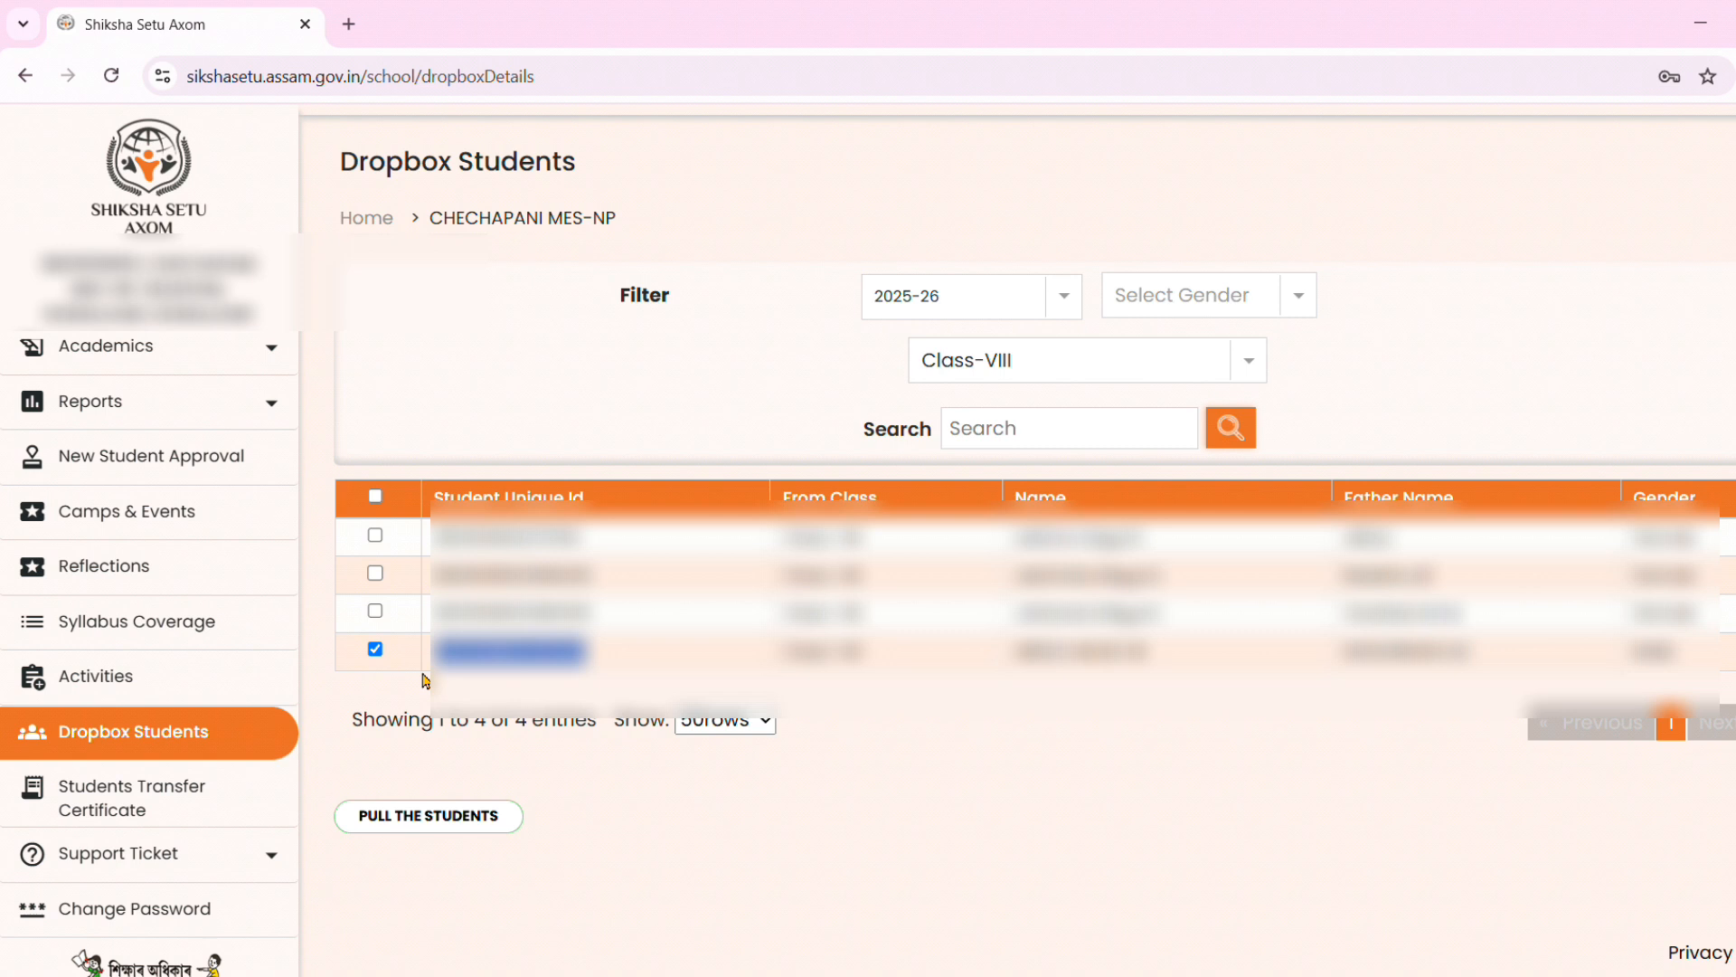
pyautogui.click(578, 792)
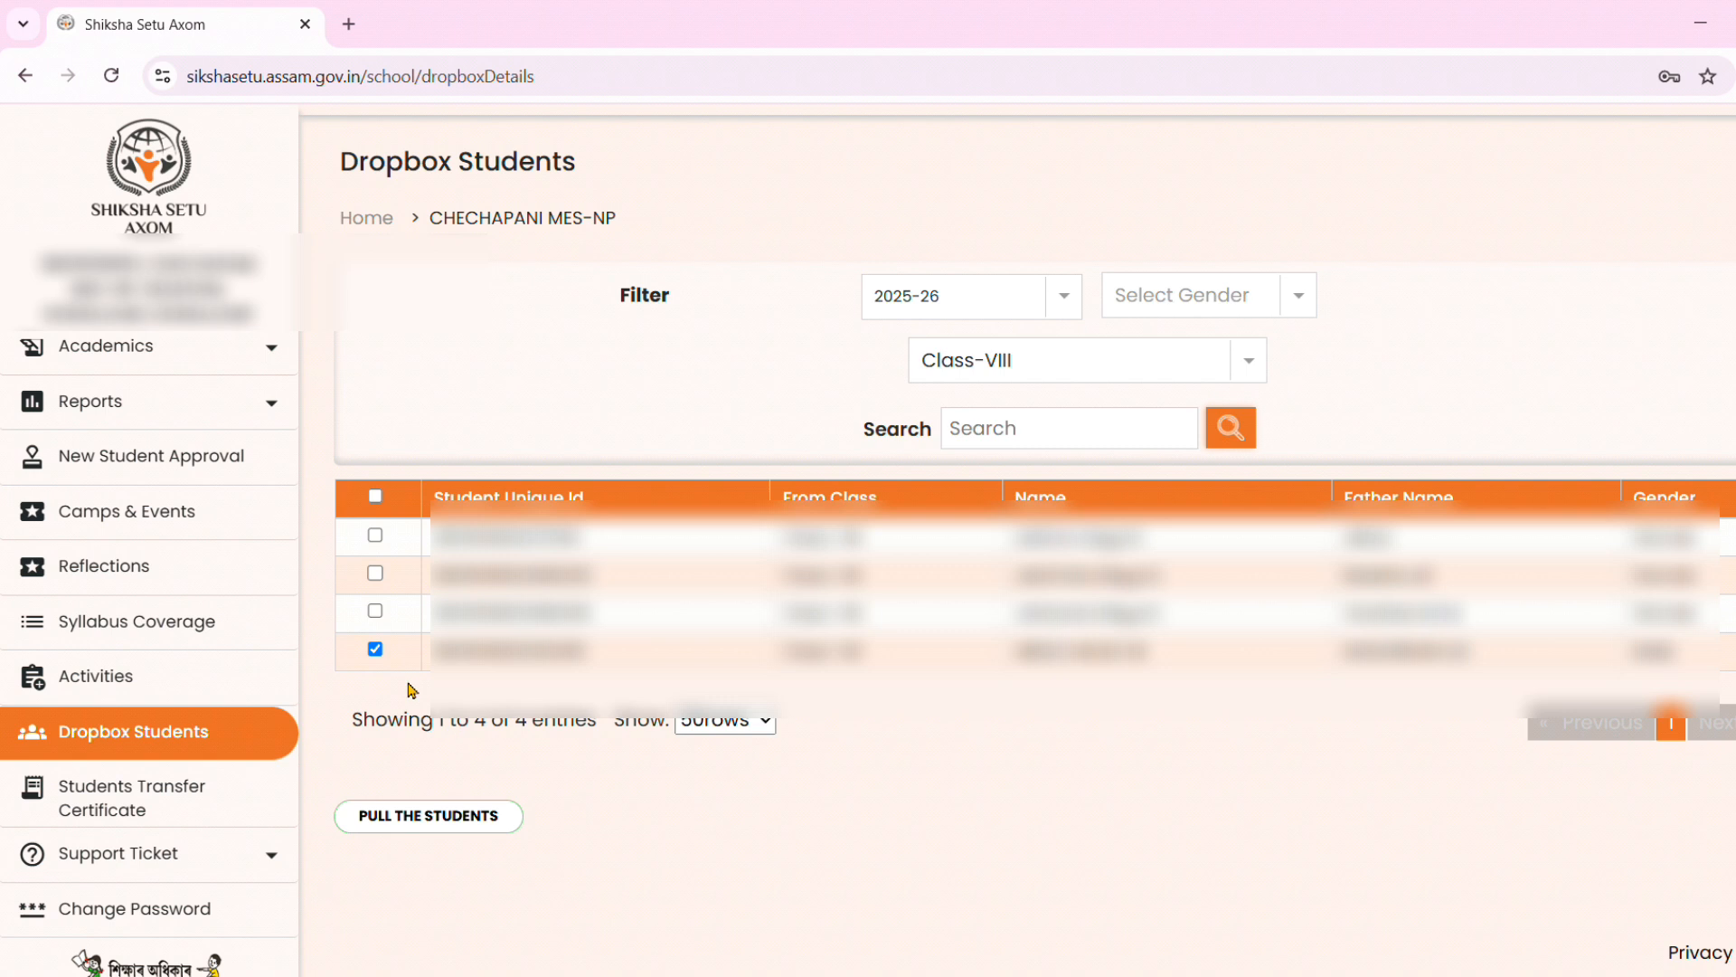
pyautogui.click(375, 611)
pyautogui.click(375, 574)
pyautogui.click(375, 611)
pyautogui.click(375, 574)
# Pull the marked student into the school with Class-VIII as the class
pyautogui.click(453, 822)
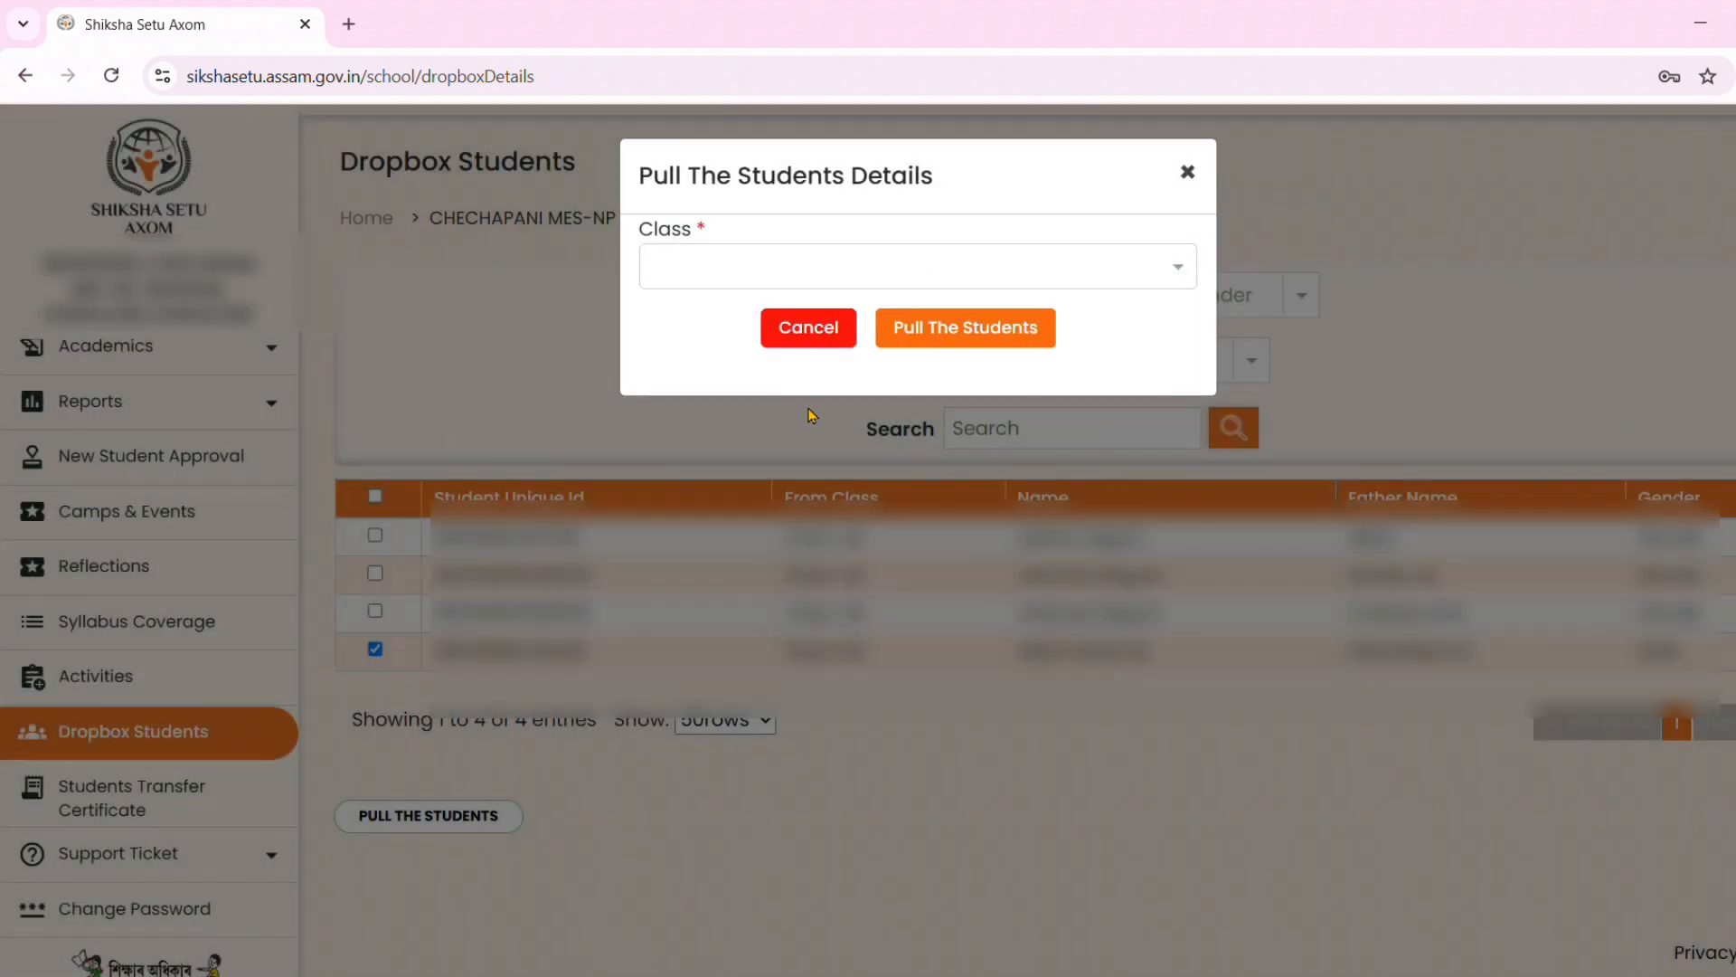
pyautogui.click(924, 280)
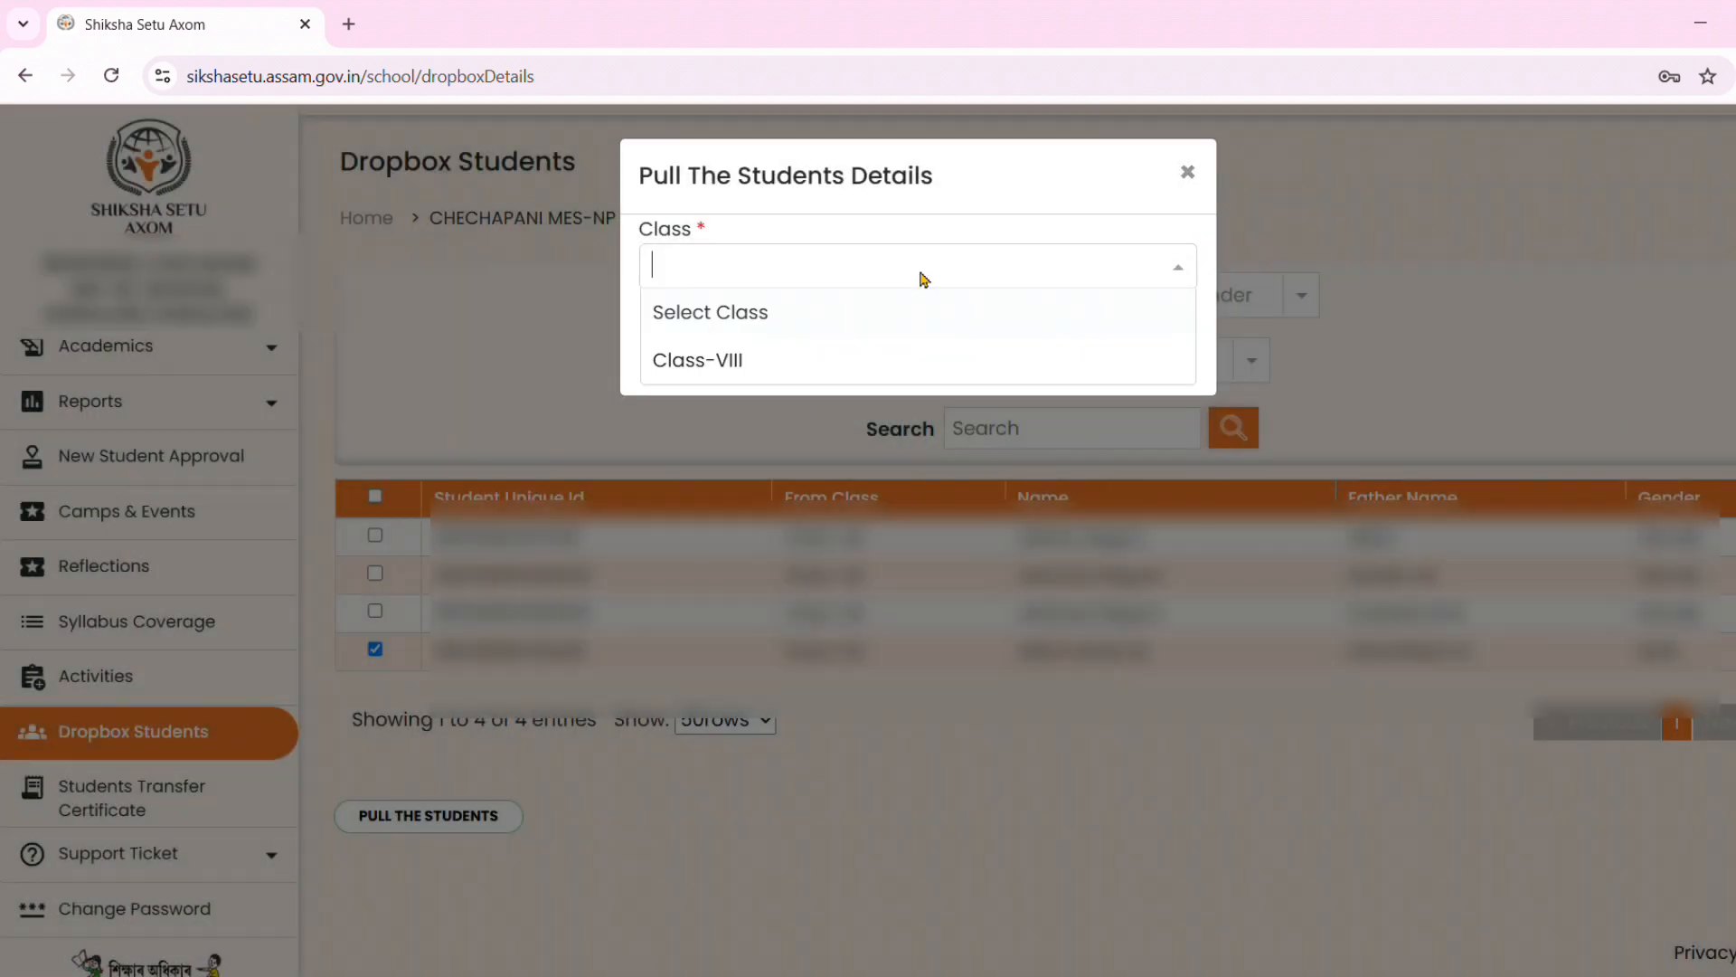
pyautogui.click(881, 359)
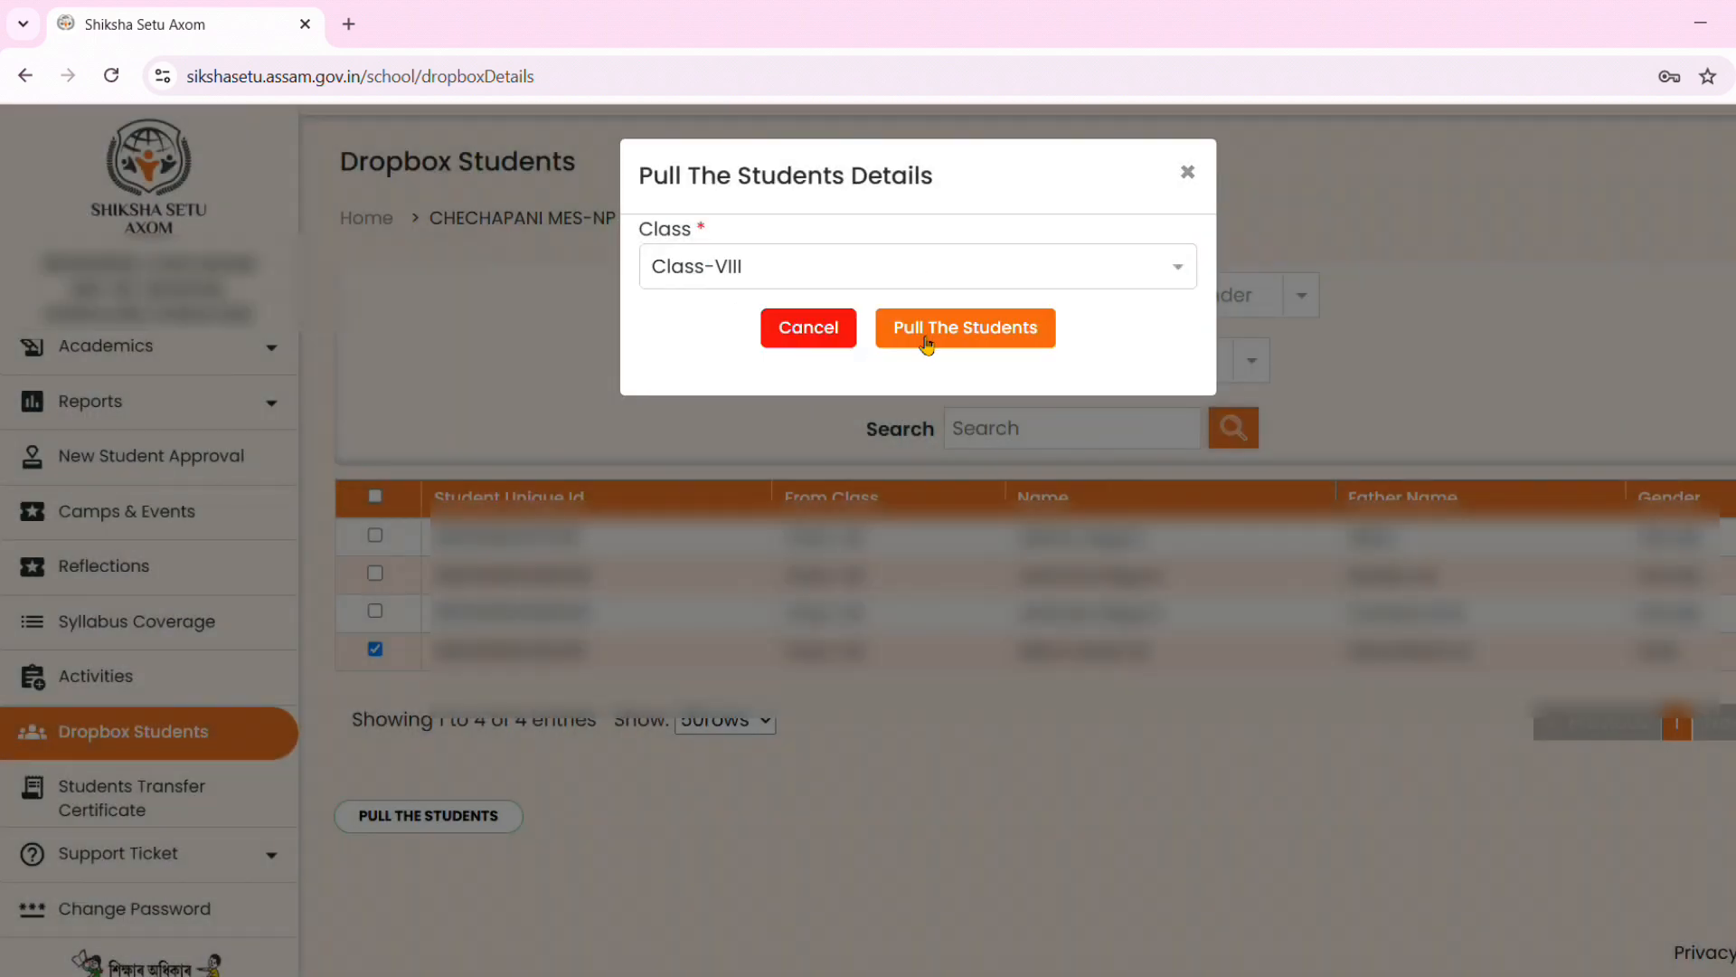
pyautogui.click(945, 339)
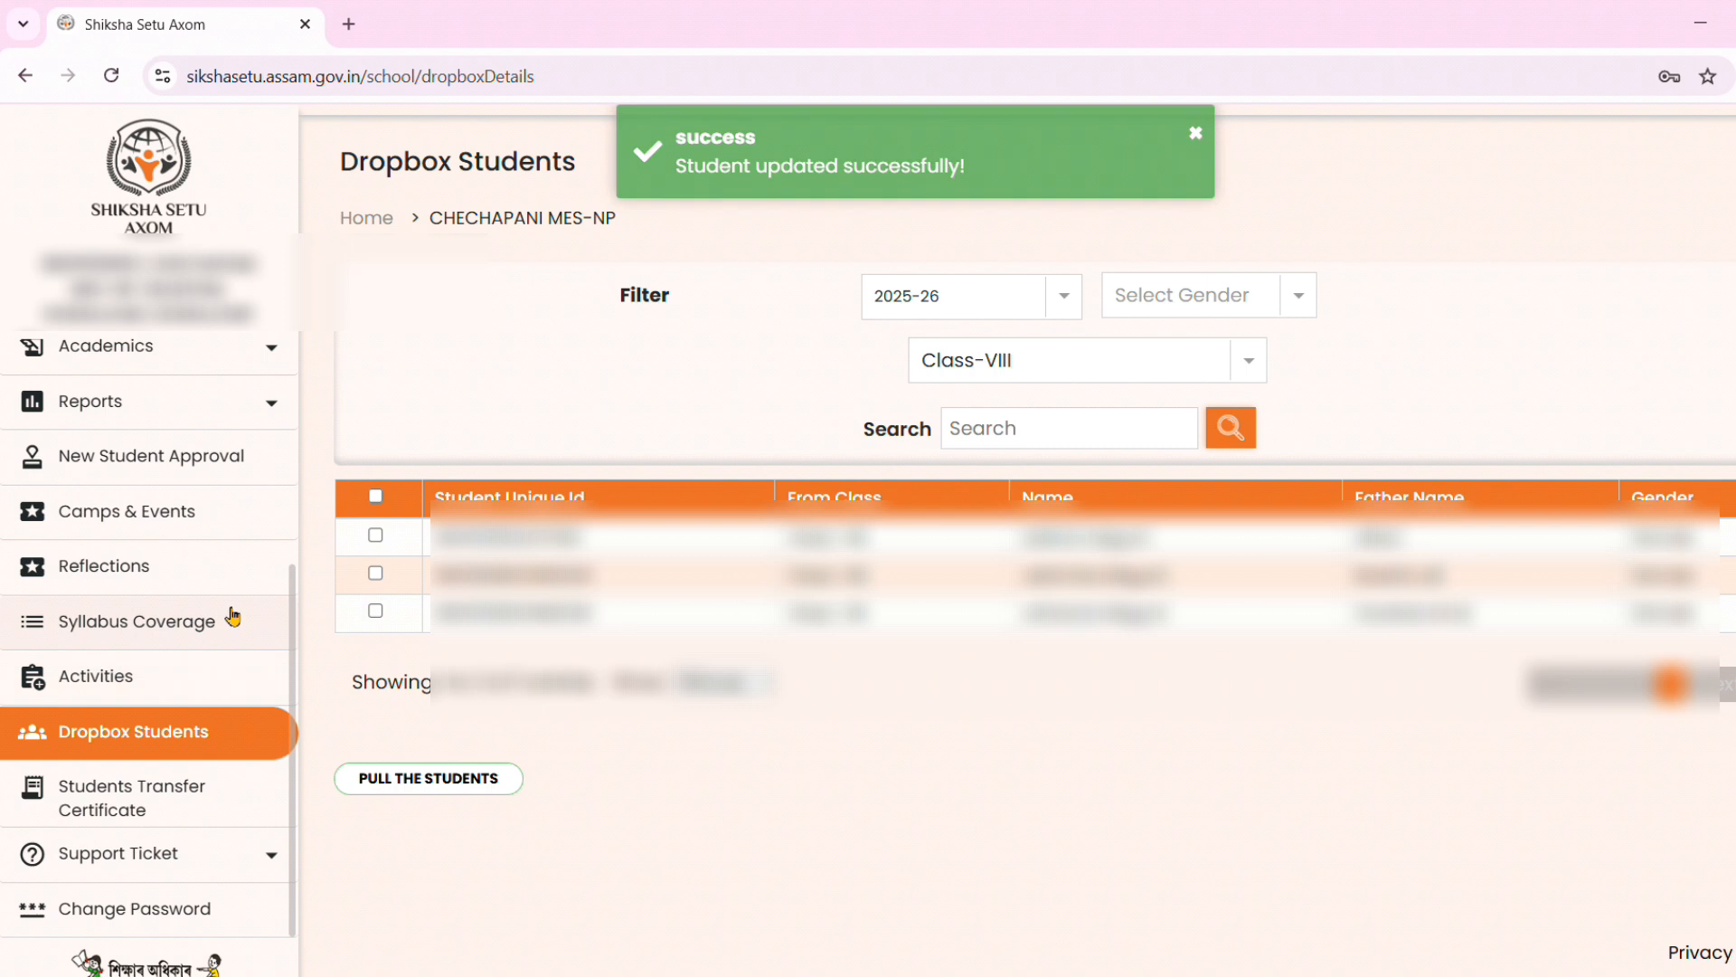
# Find the pulled student by unique ID in the Class-VIII promotion or repeater list and mark the entry
pyautogui.scroll(1, 233, 615)
pyautogui.scroll(4, 233, 615)
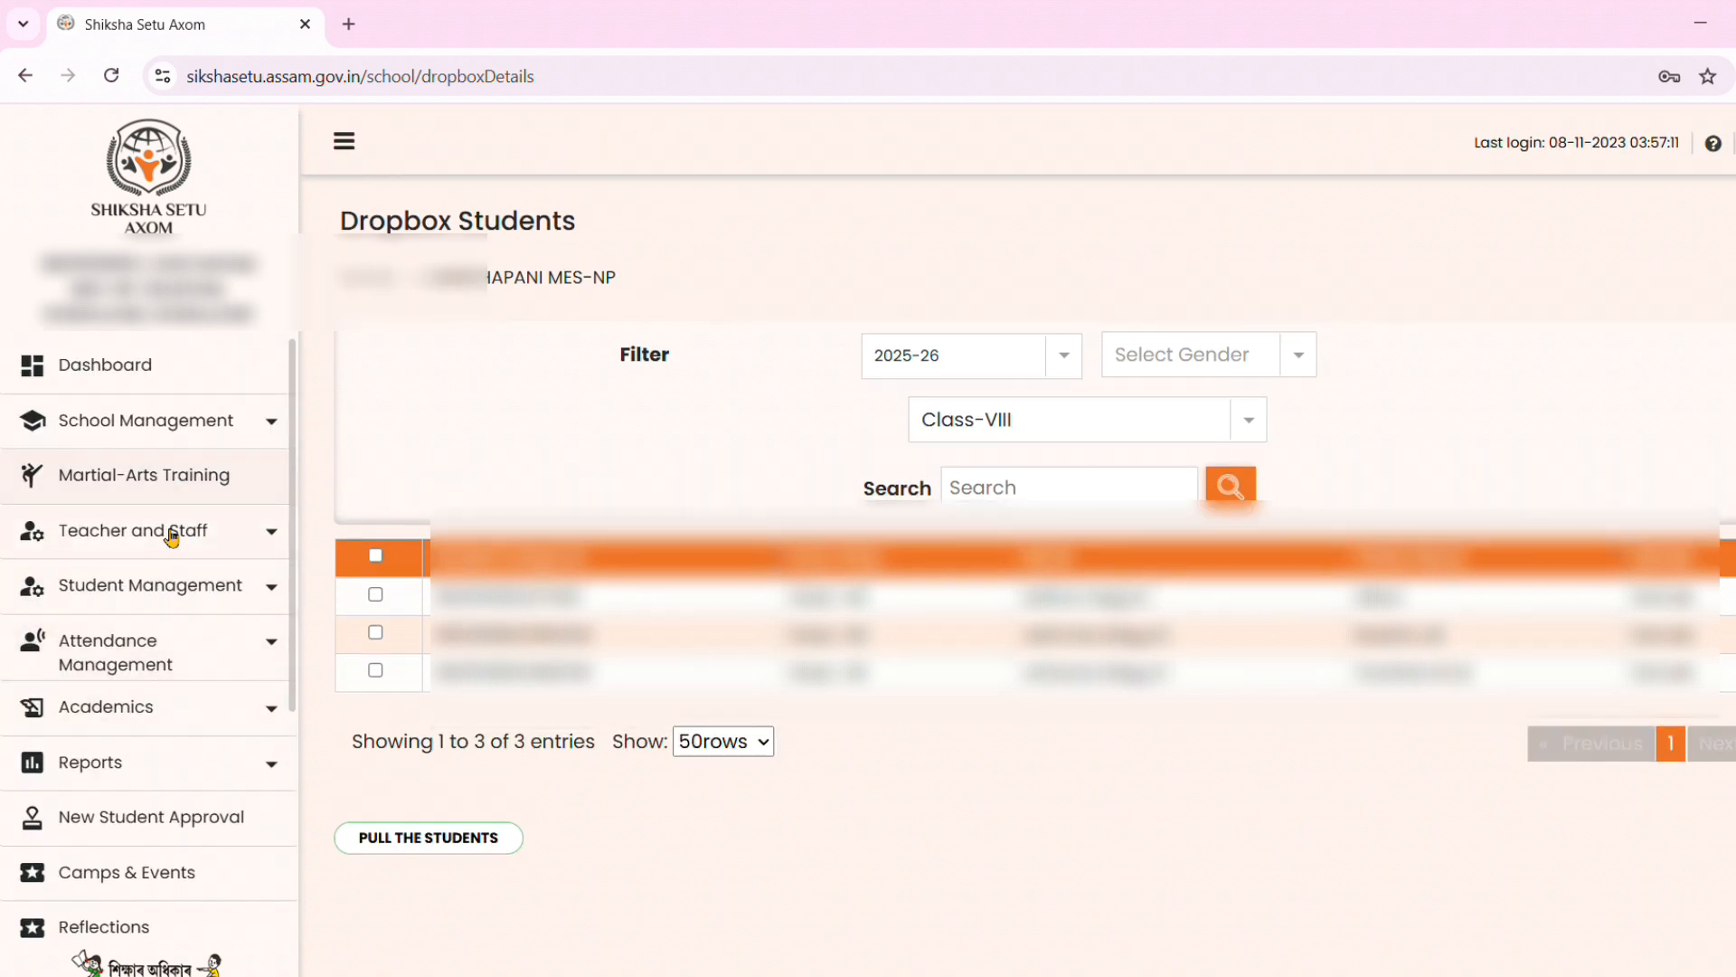
pyautogui.click(161, 588)
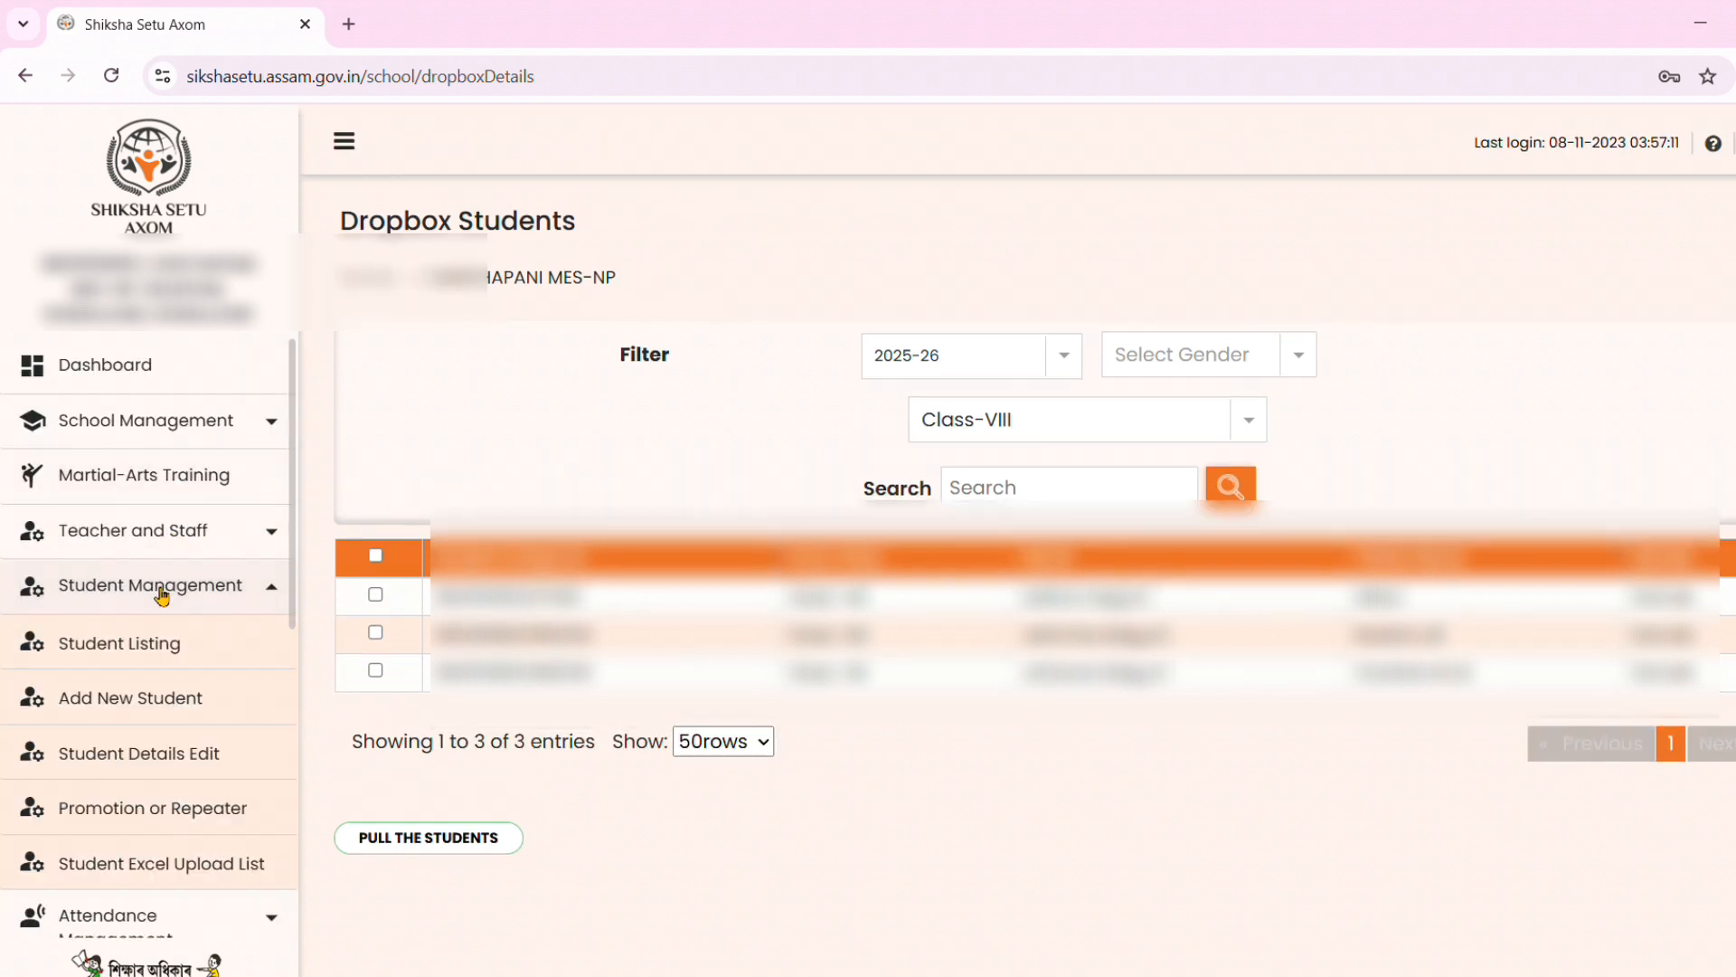
pyautogui.scroll(-1, 131, 682)
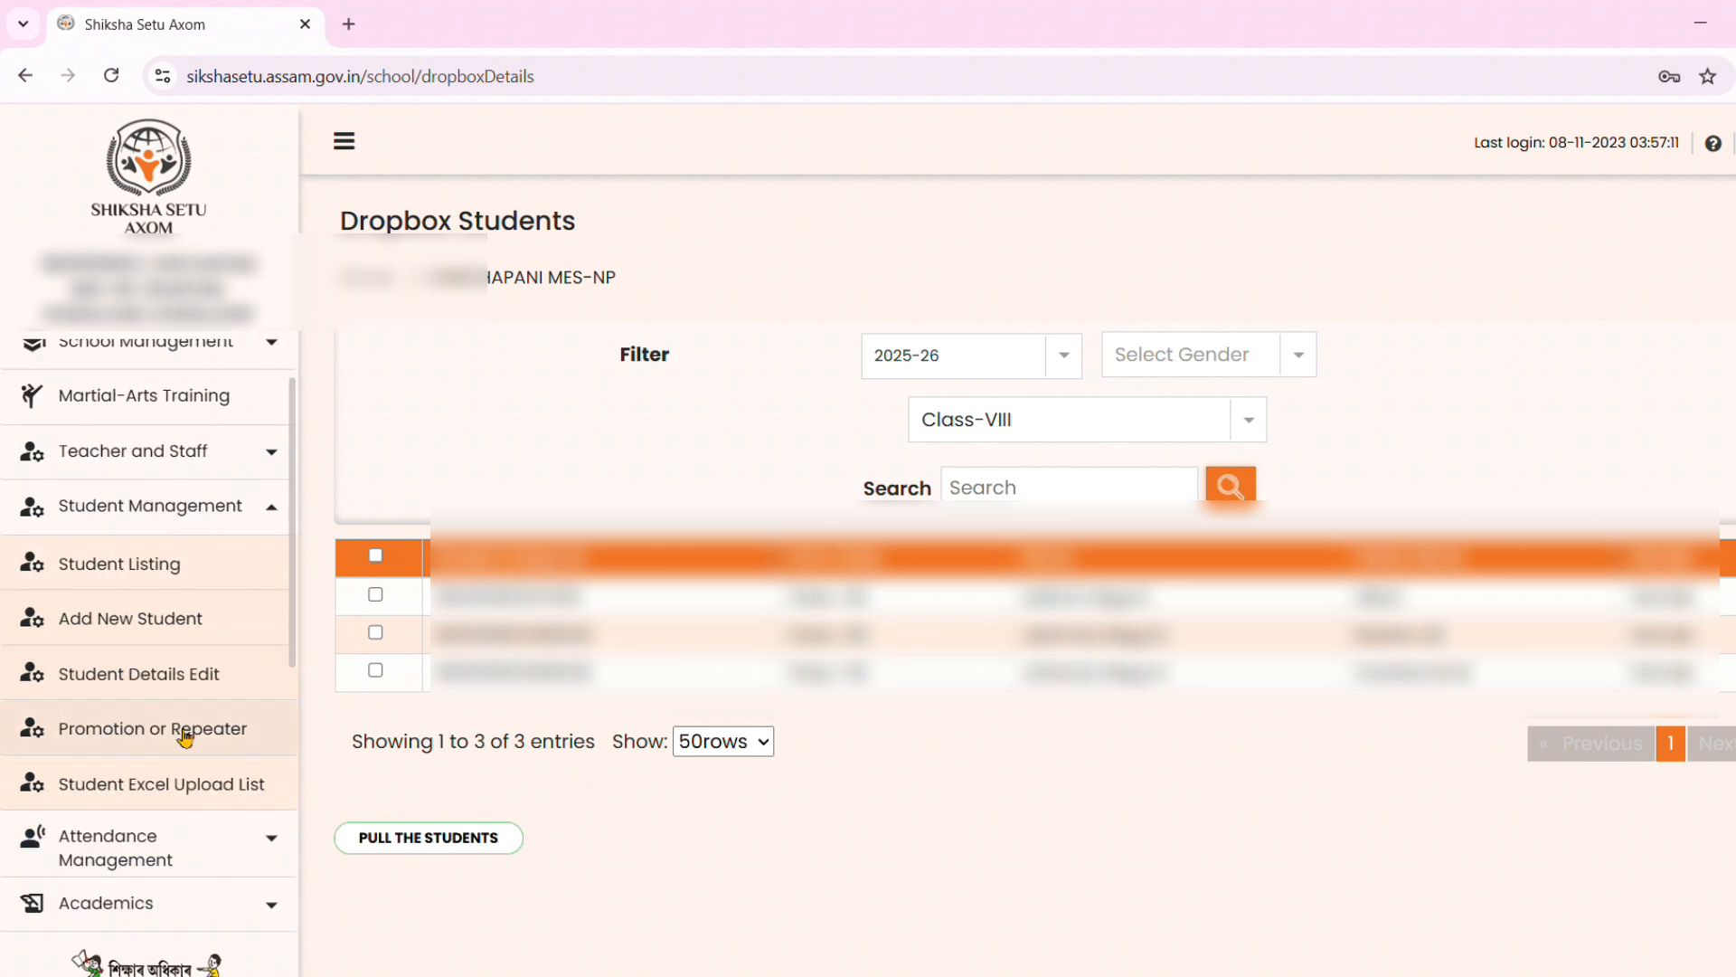
pyautogui.click(214, 737)
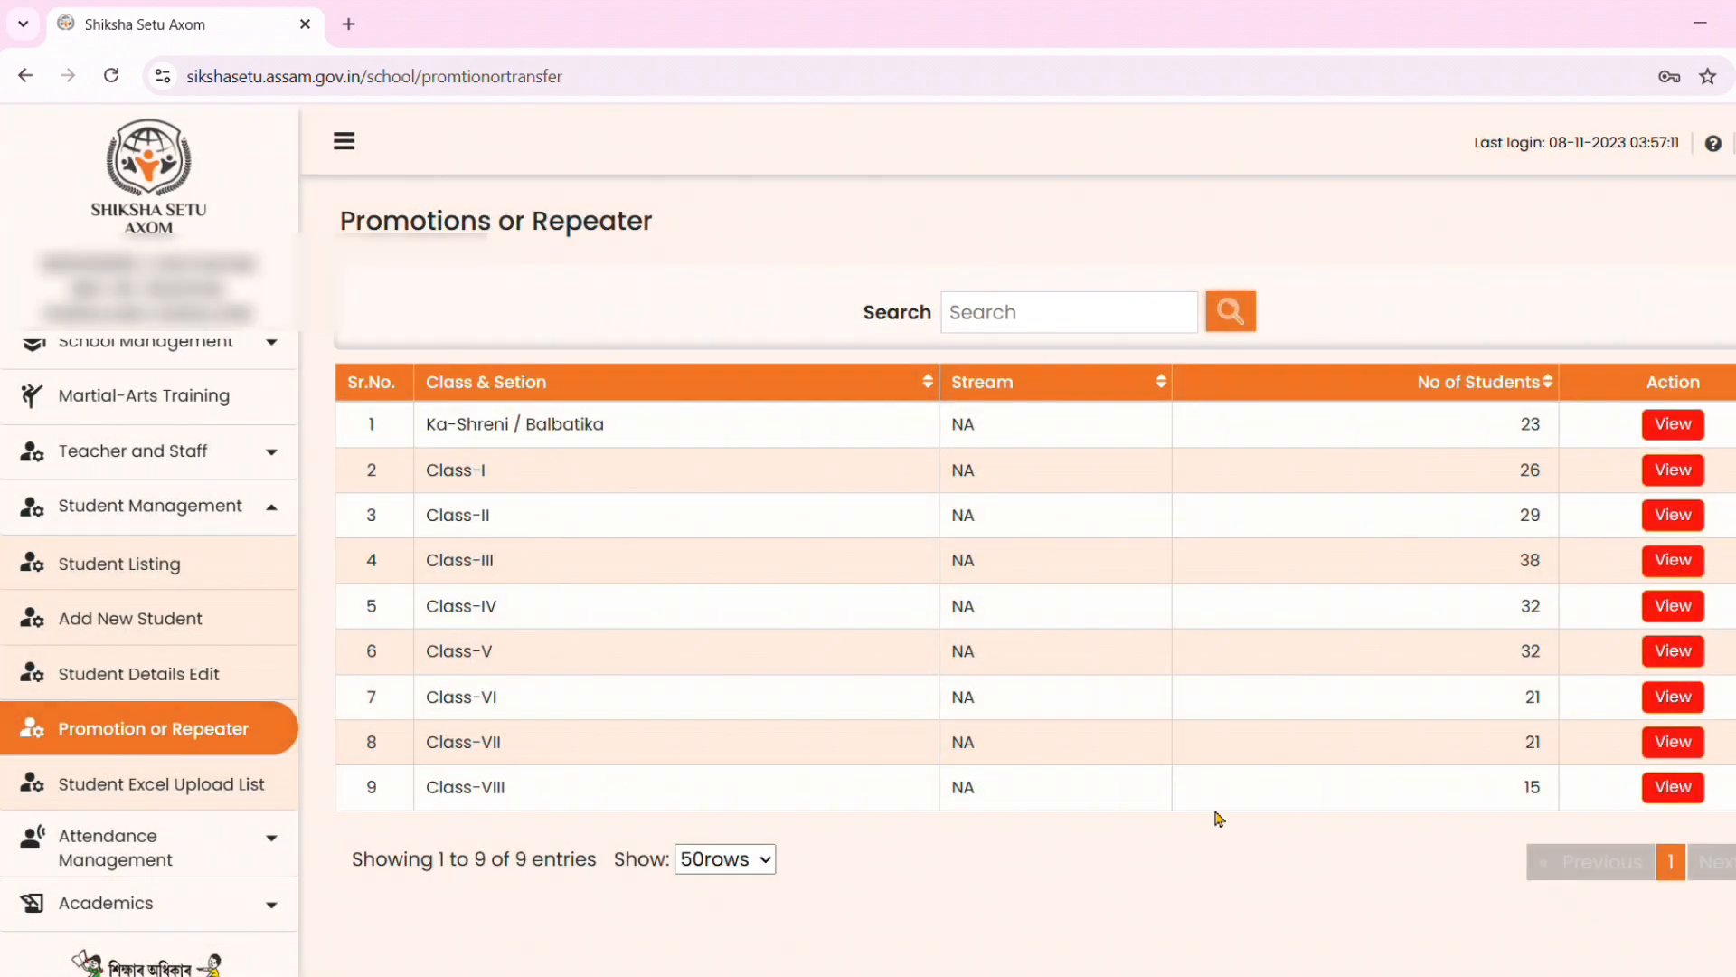
pyautogui.click(1673, 789)
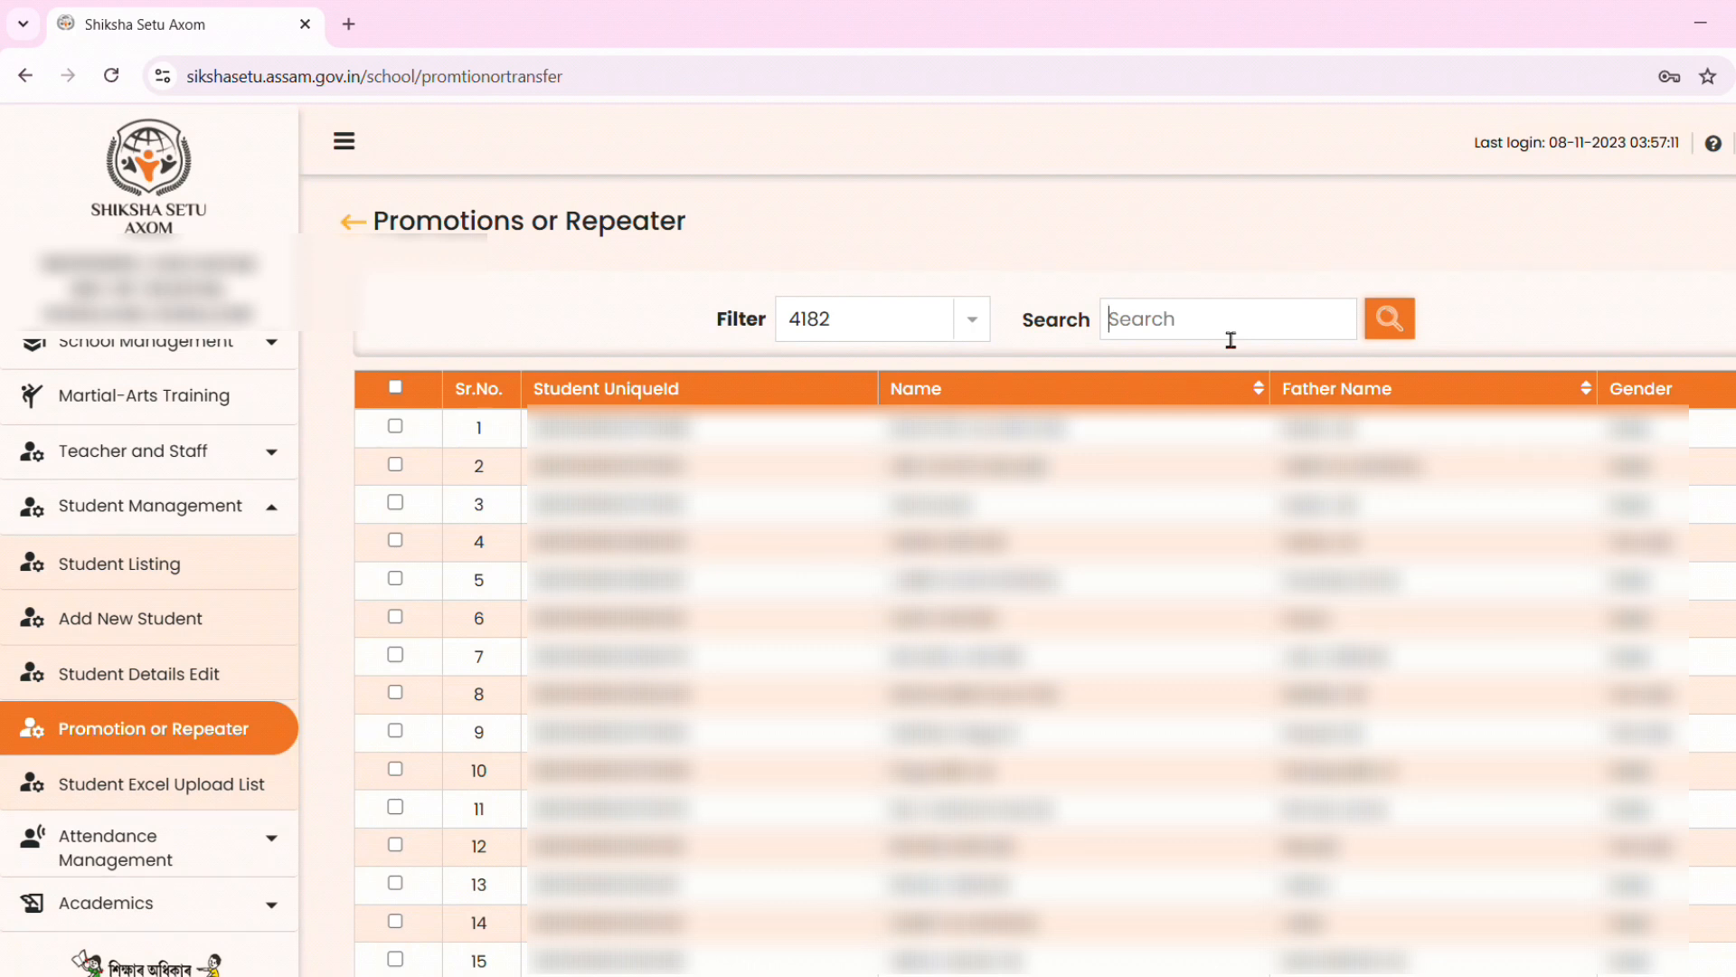
pyautogui.hotkey('ctrl', 'v')
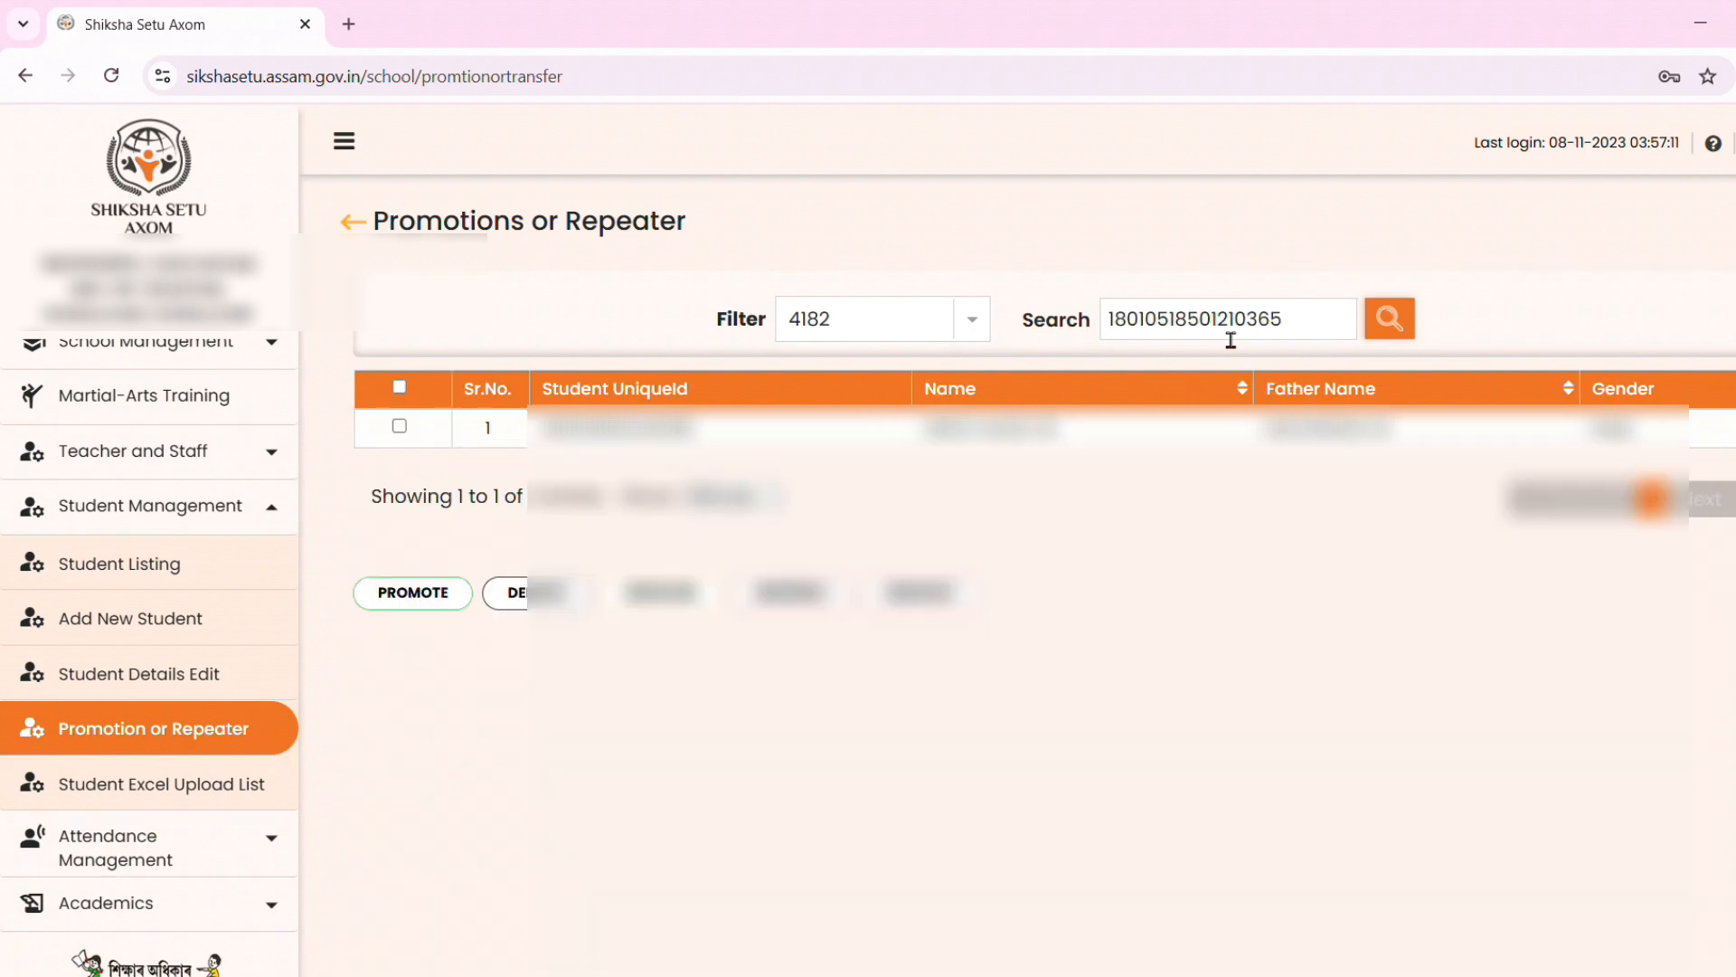
pyautogui.click(409, 433)
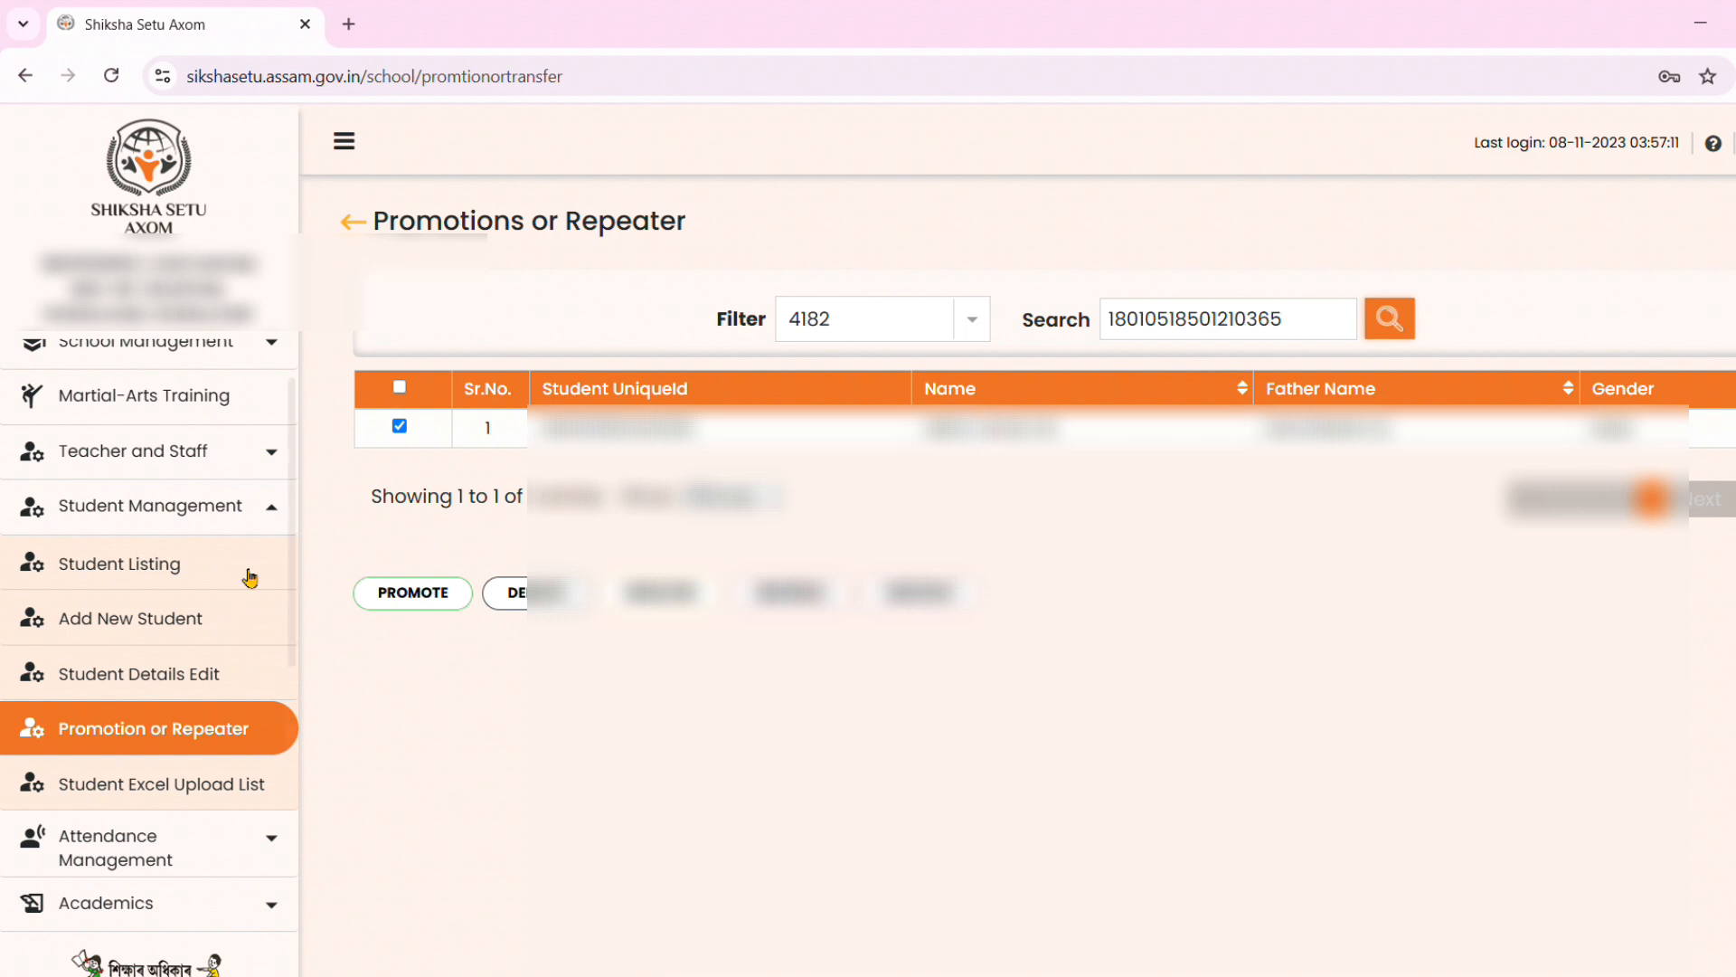
# Export the listing of active students to an Excel file
pyautogui.click(140, 567)
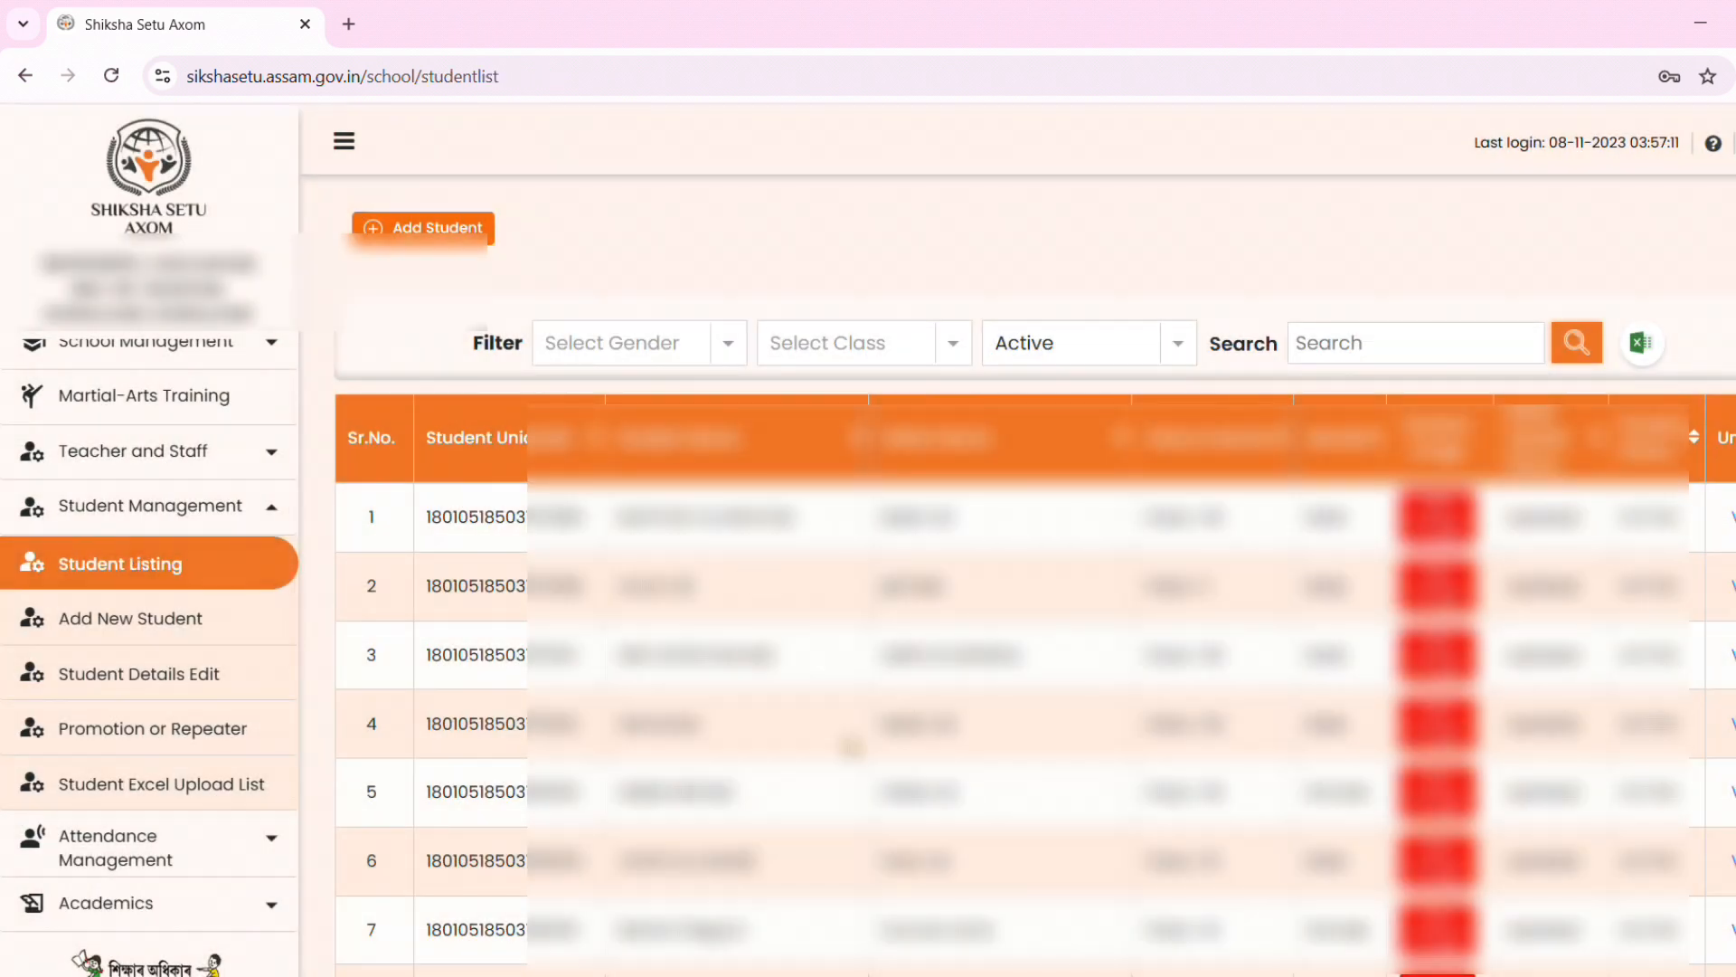
pyautogui.scroll(-1, 819, 760)
pyautogui.scroll(1, 819, 760)
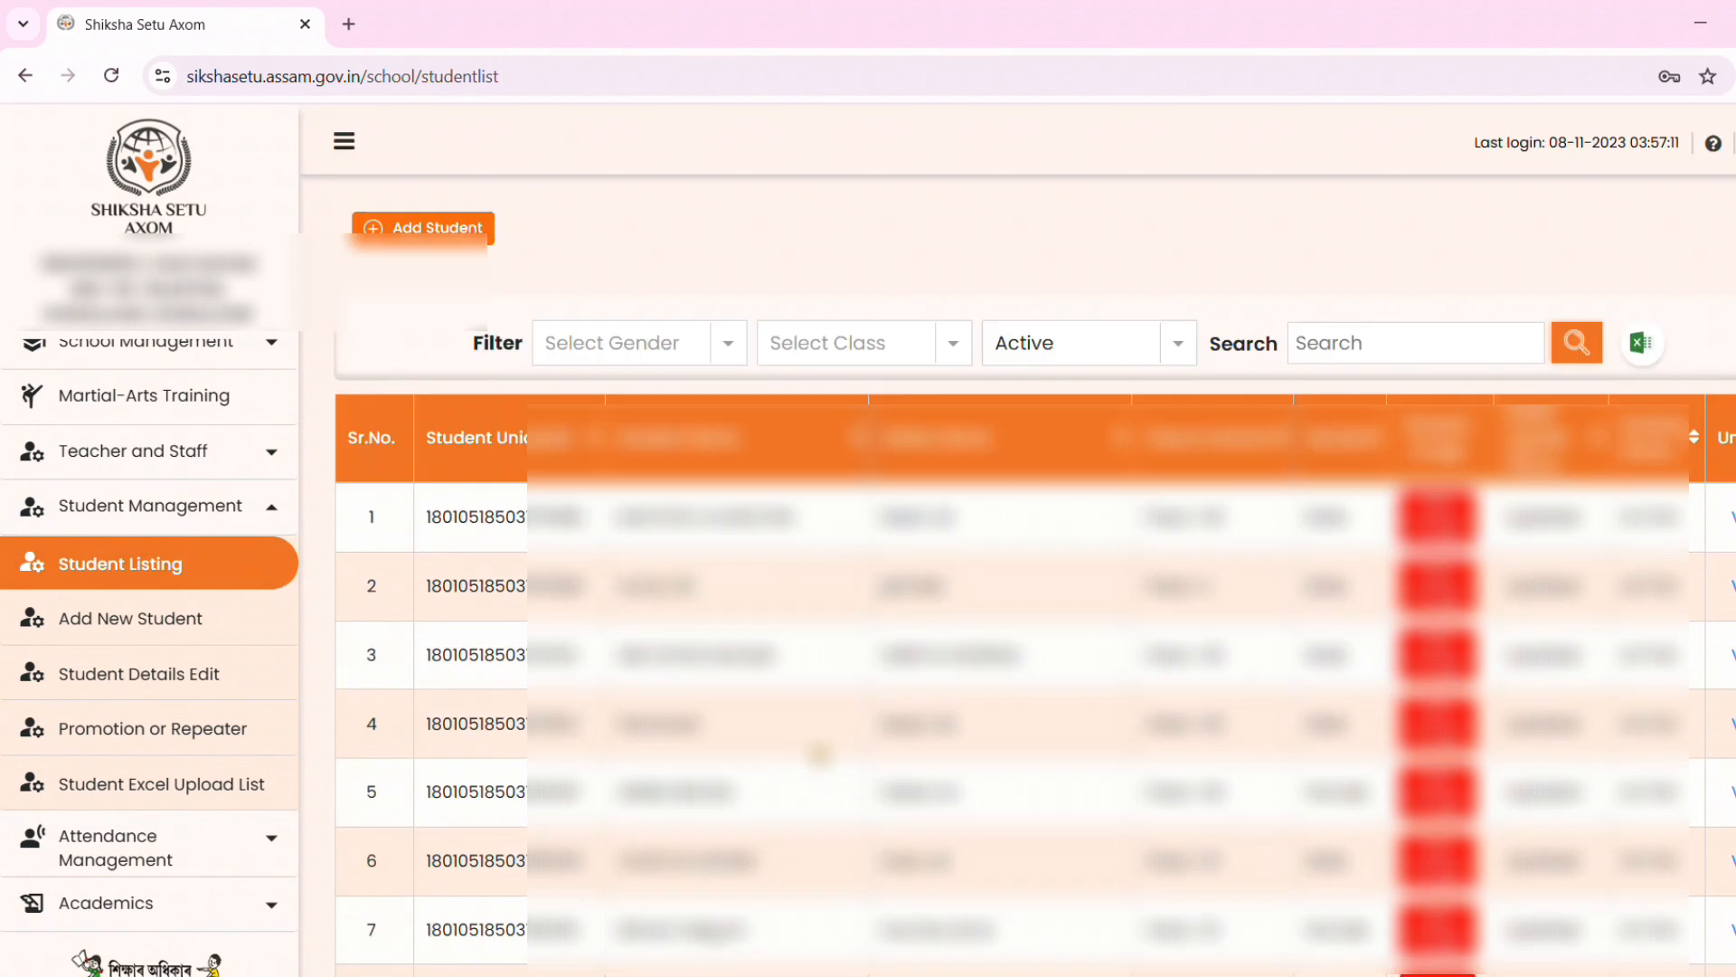
pyautogui.click(1643, 348)
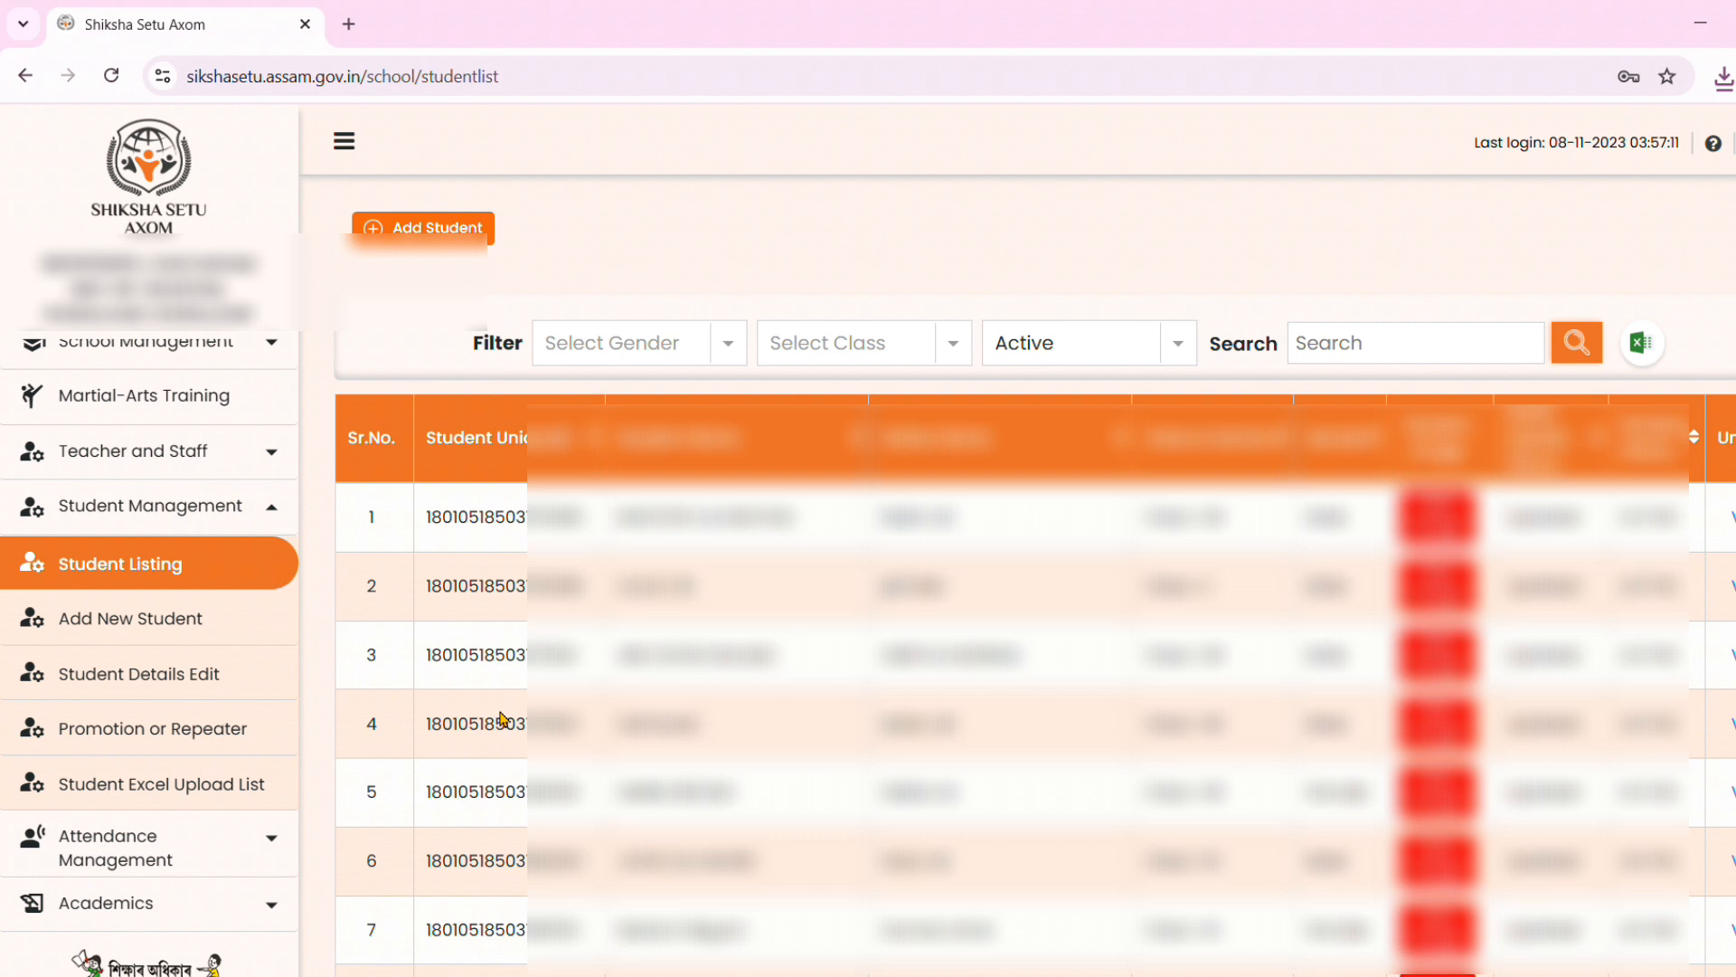
# Return to the Class-VIII promotion or repeater list and search it for the pulled student's unique ID
pyautogui.click(271, 728)
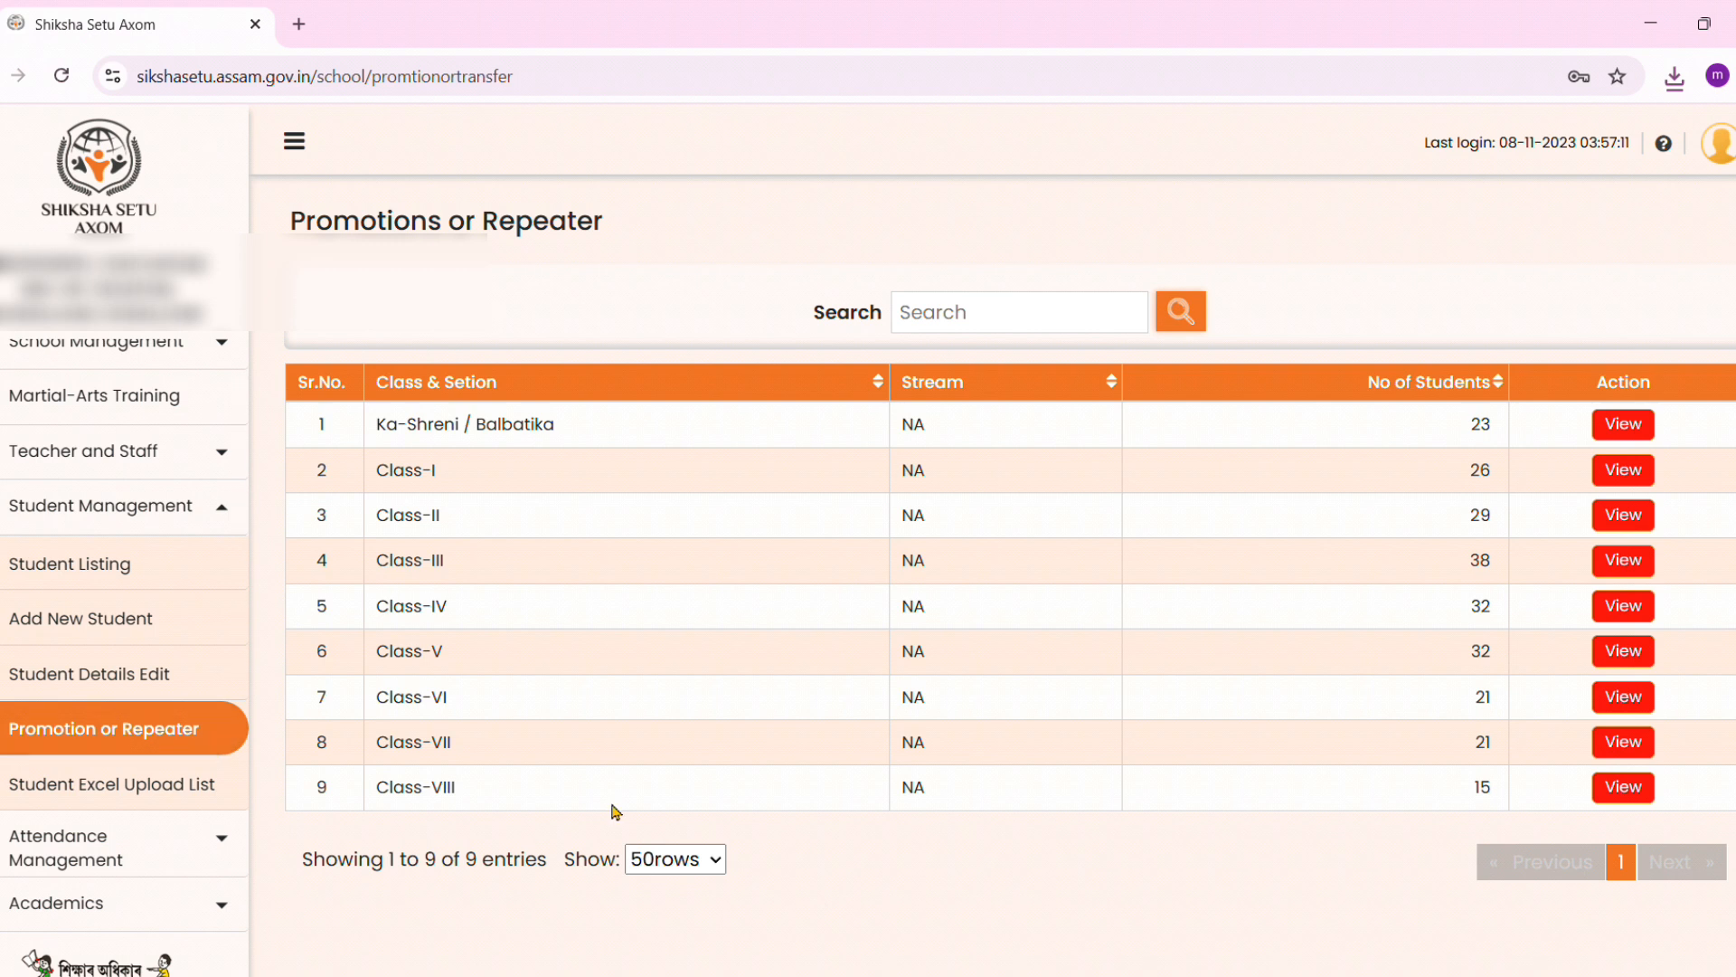
pyautogui.click(1624, 787)
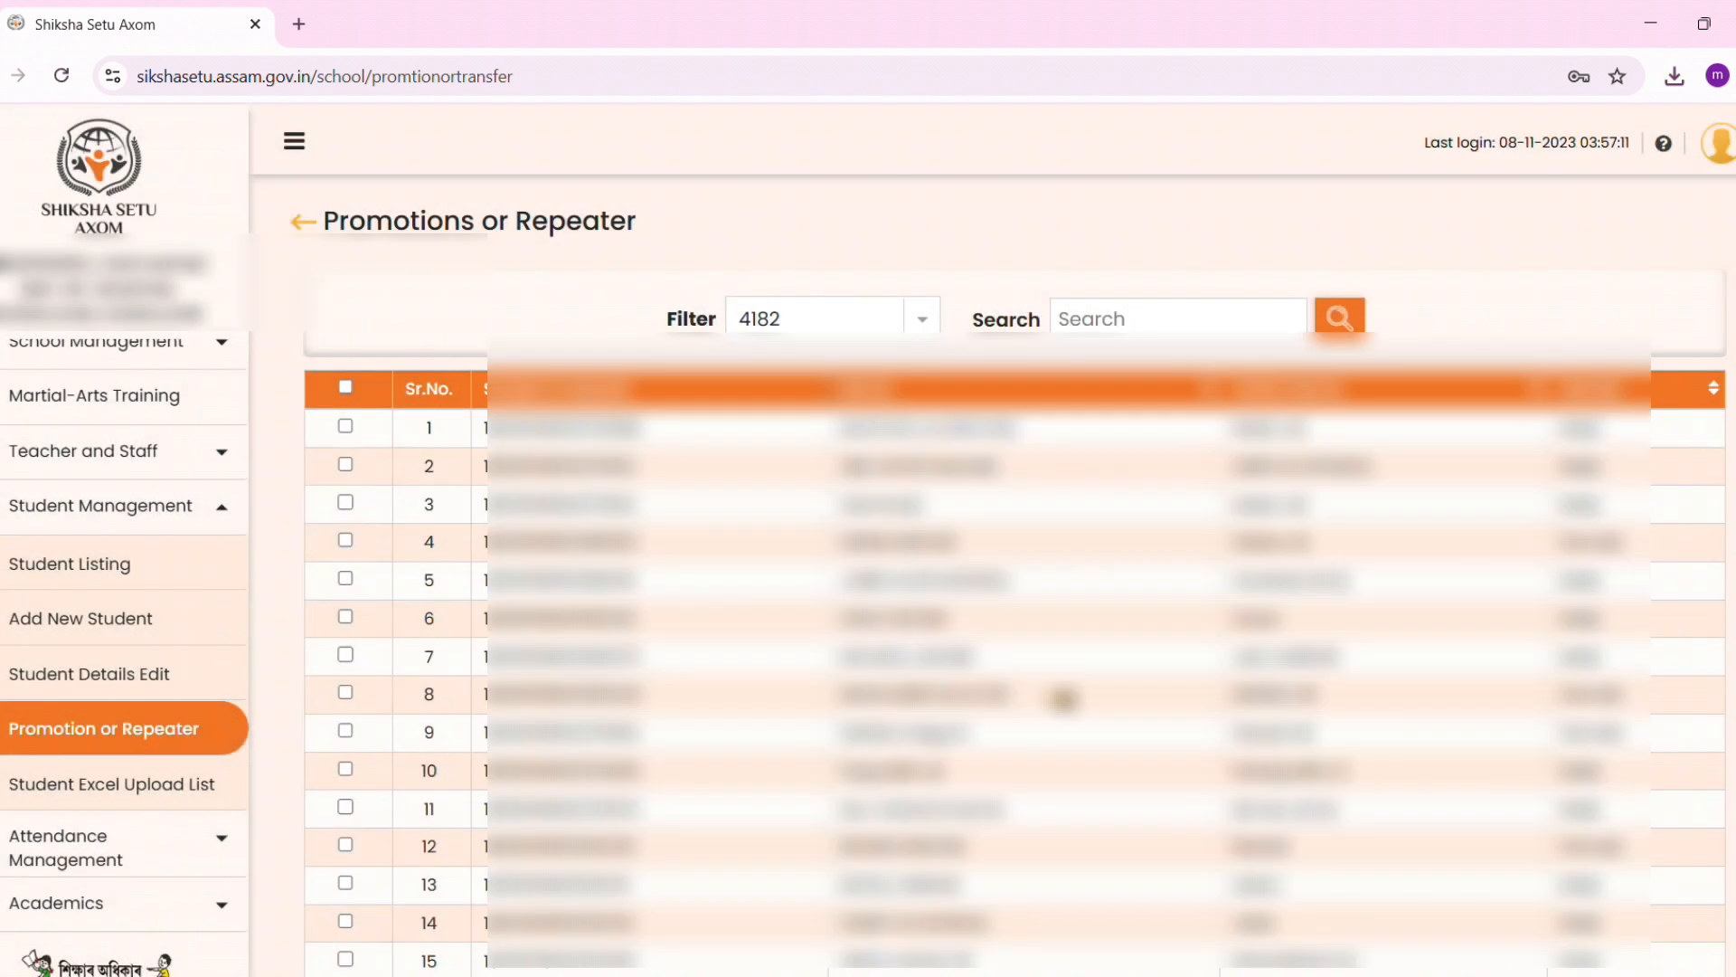
pyautogui.scroll(-3, 1063, 698)
pyautogui.scroll(3, 884, 665)
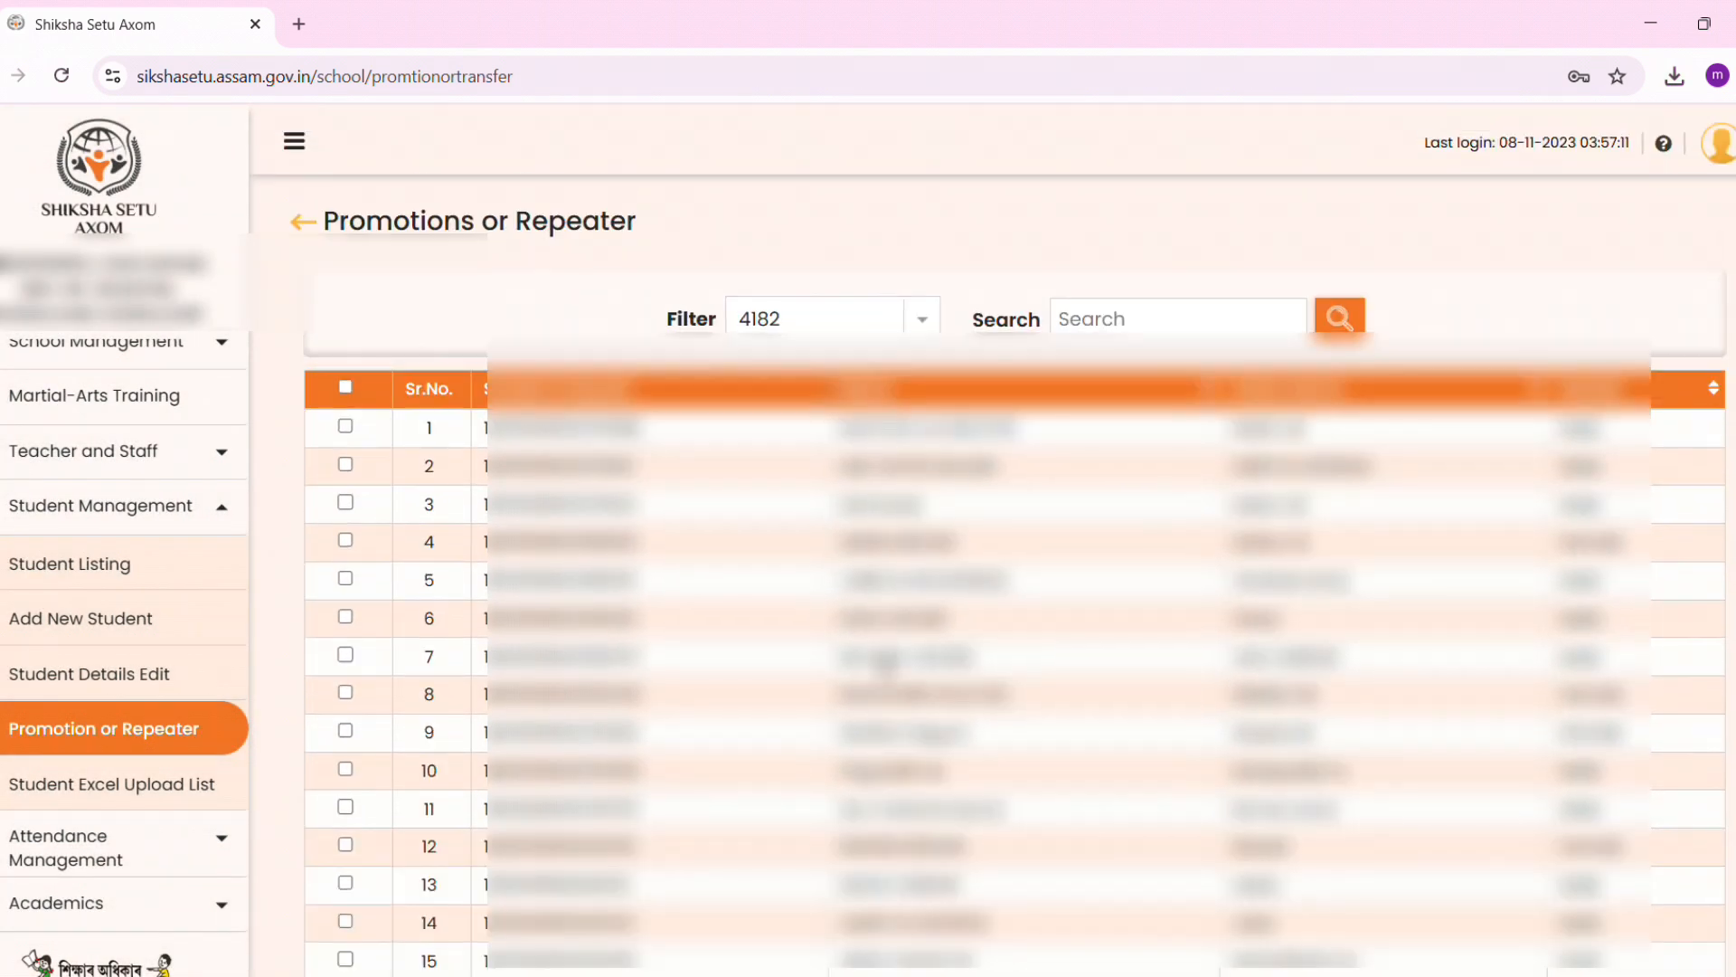
pyautogui.click(1110, 343)
pyautogui.hotkey('ctrl', 'v')
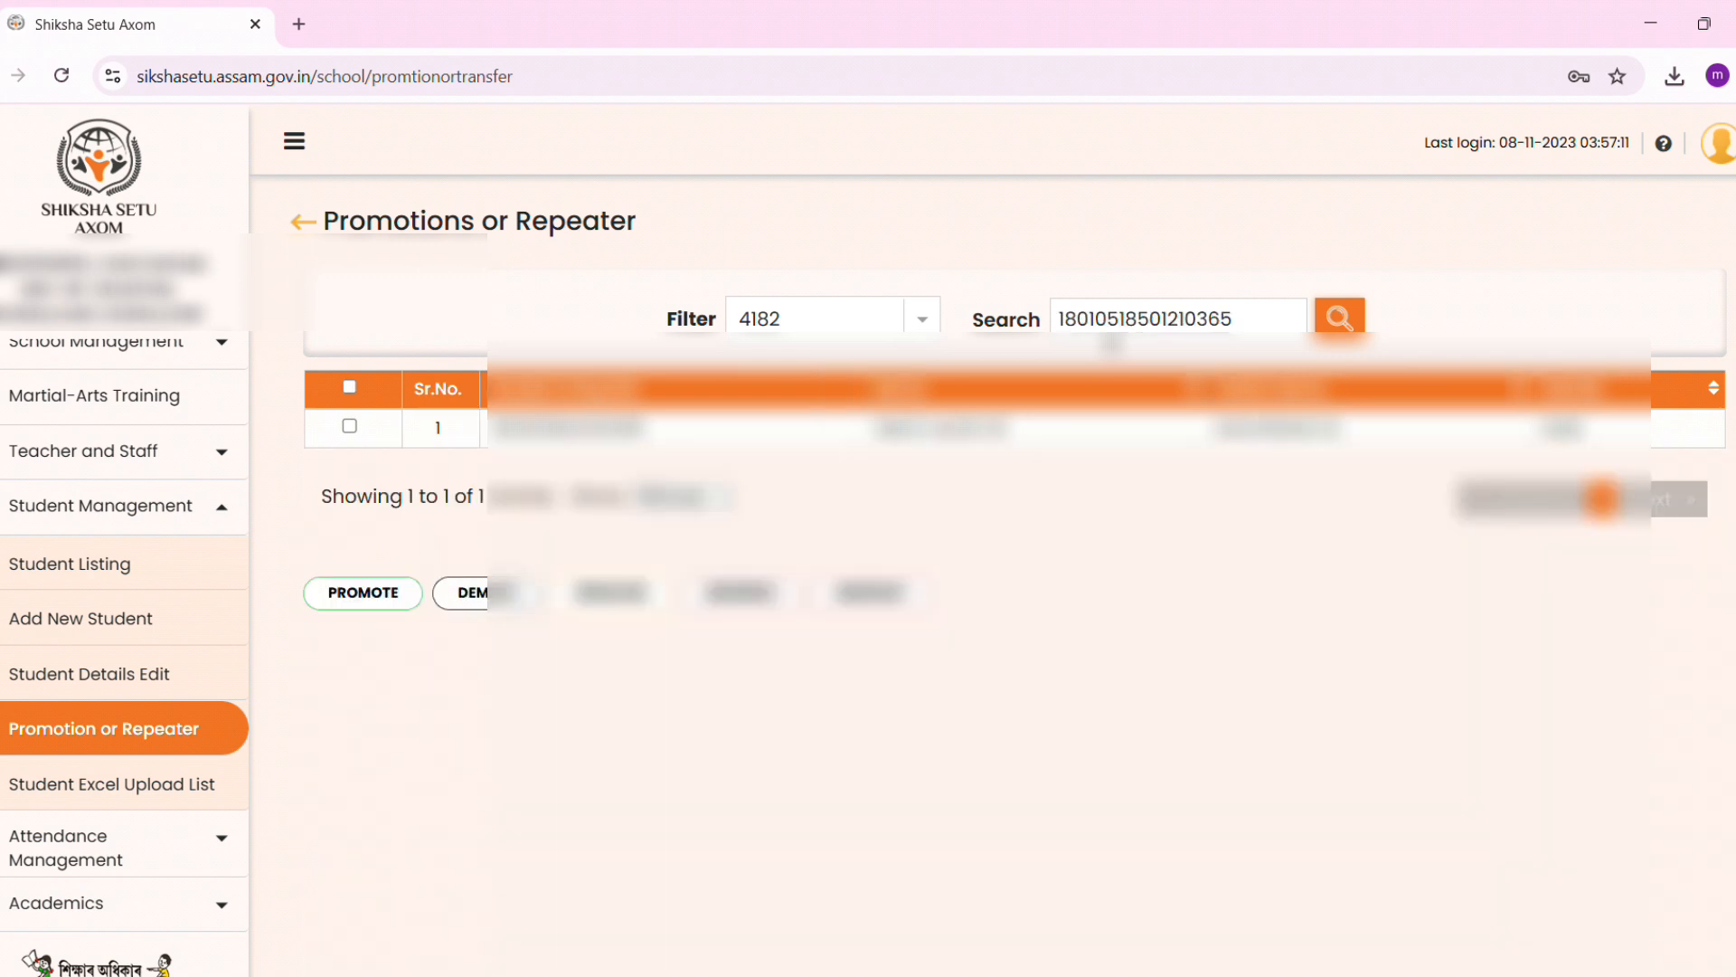
# Mark the found student as DROPOUT and save the change
pyautogui.click(350, 427)
pyautogui.click(862, 597)
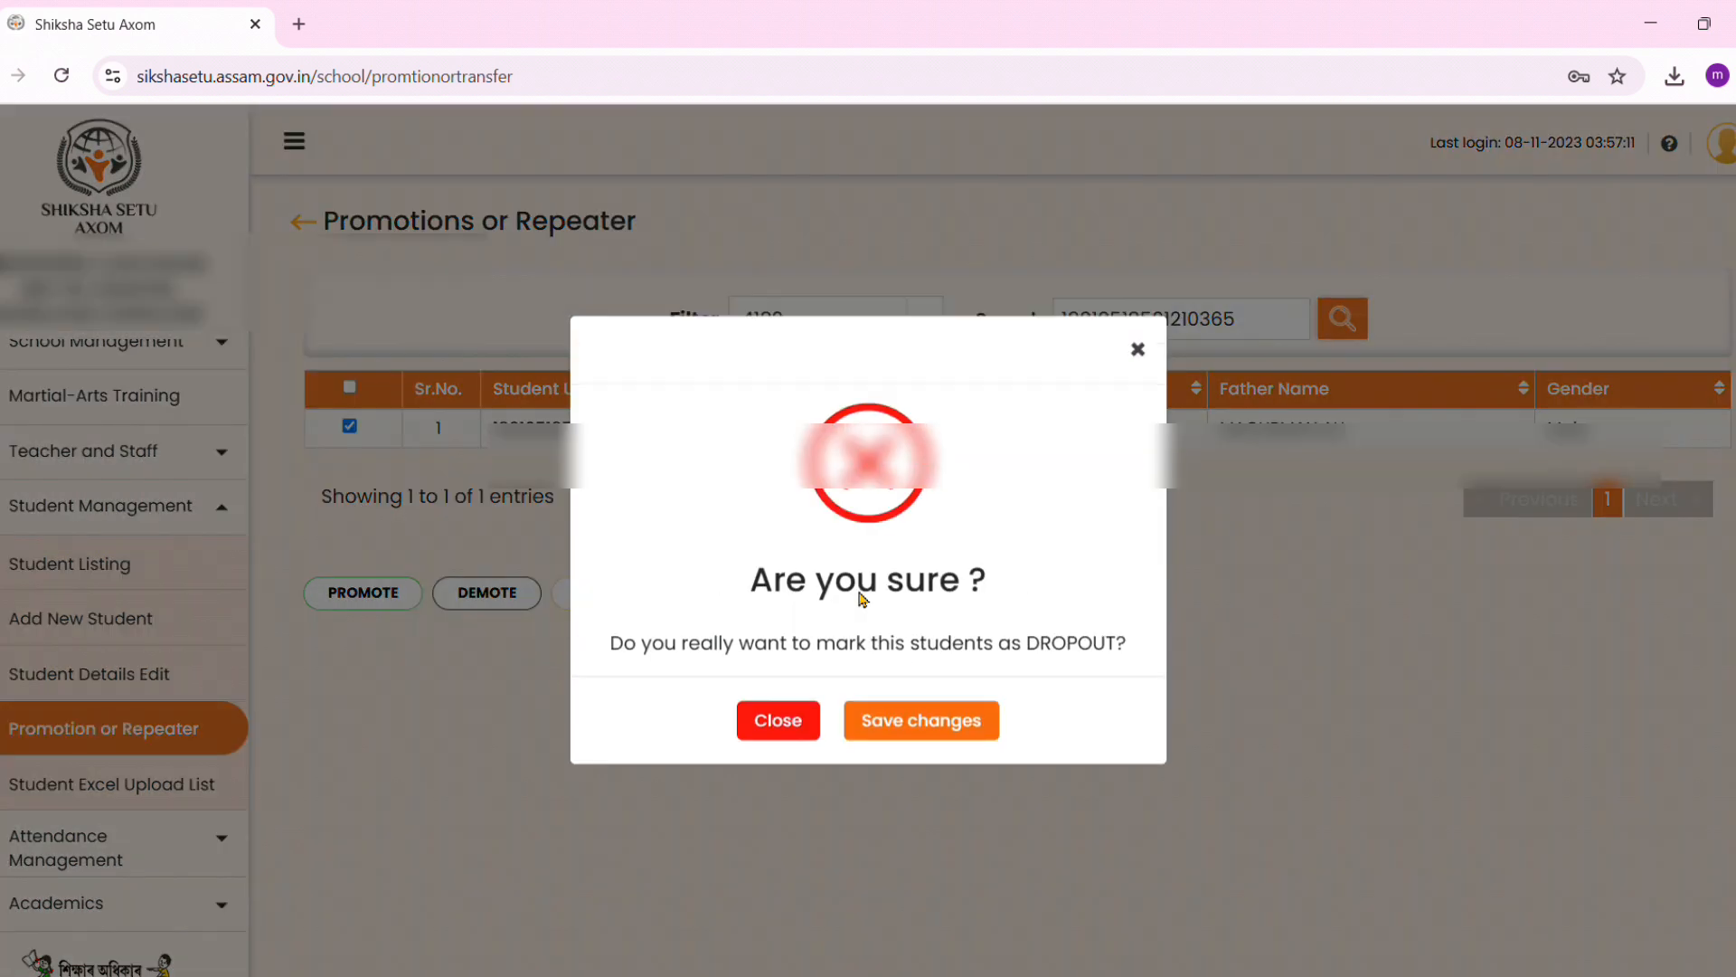
pyautogui.click(909, 728)
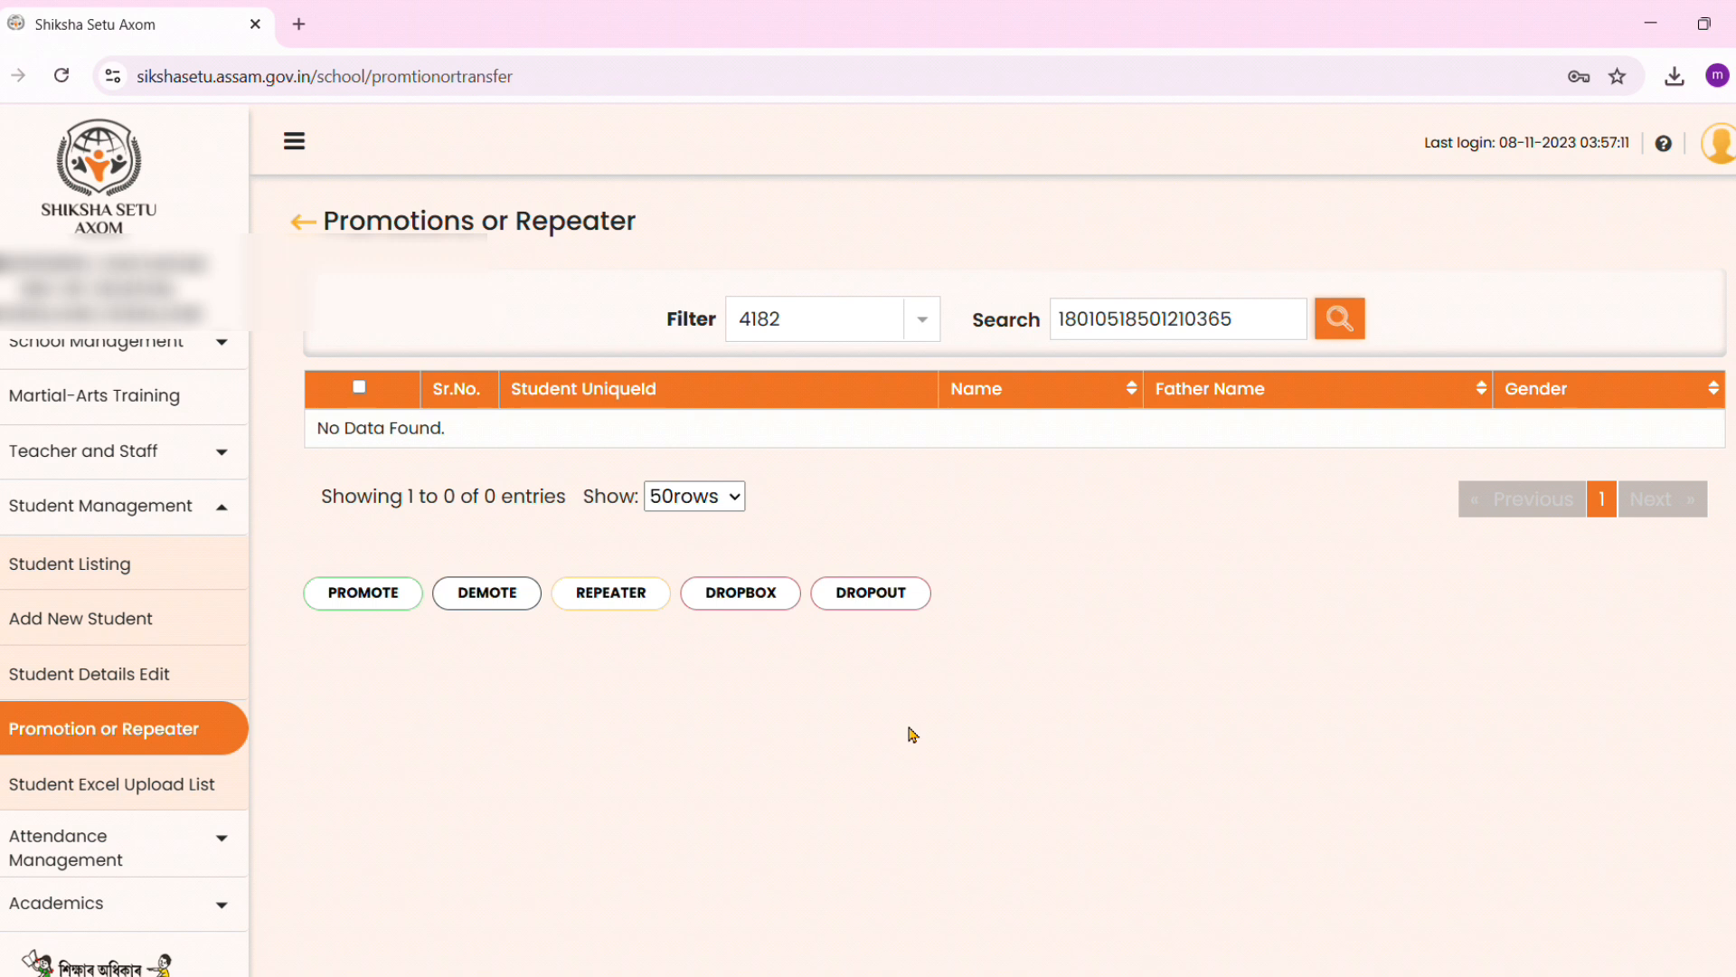
# Open the Dropbox Students overview of schools
pyautogui.scroll(-3, 176, 719)
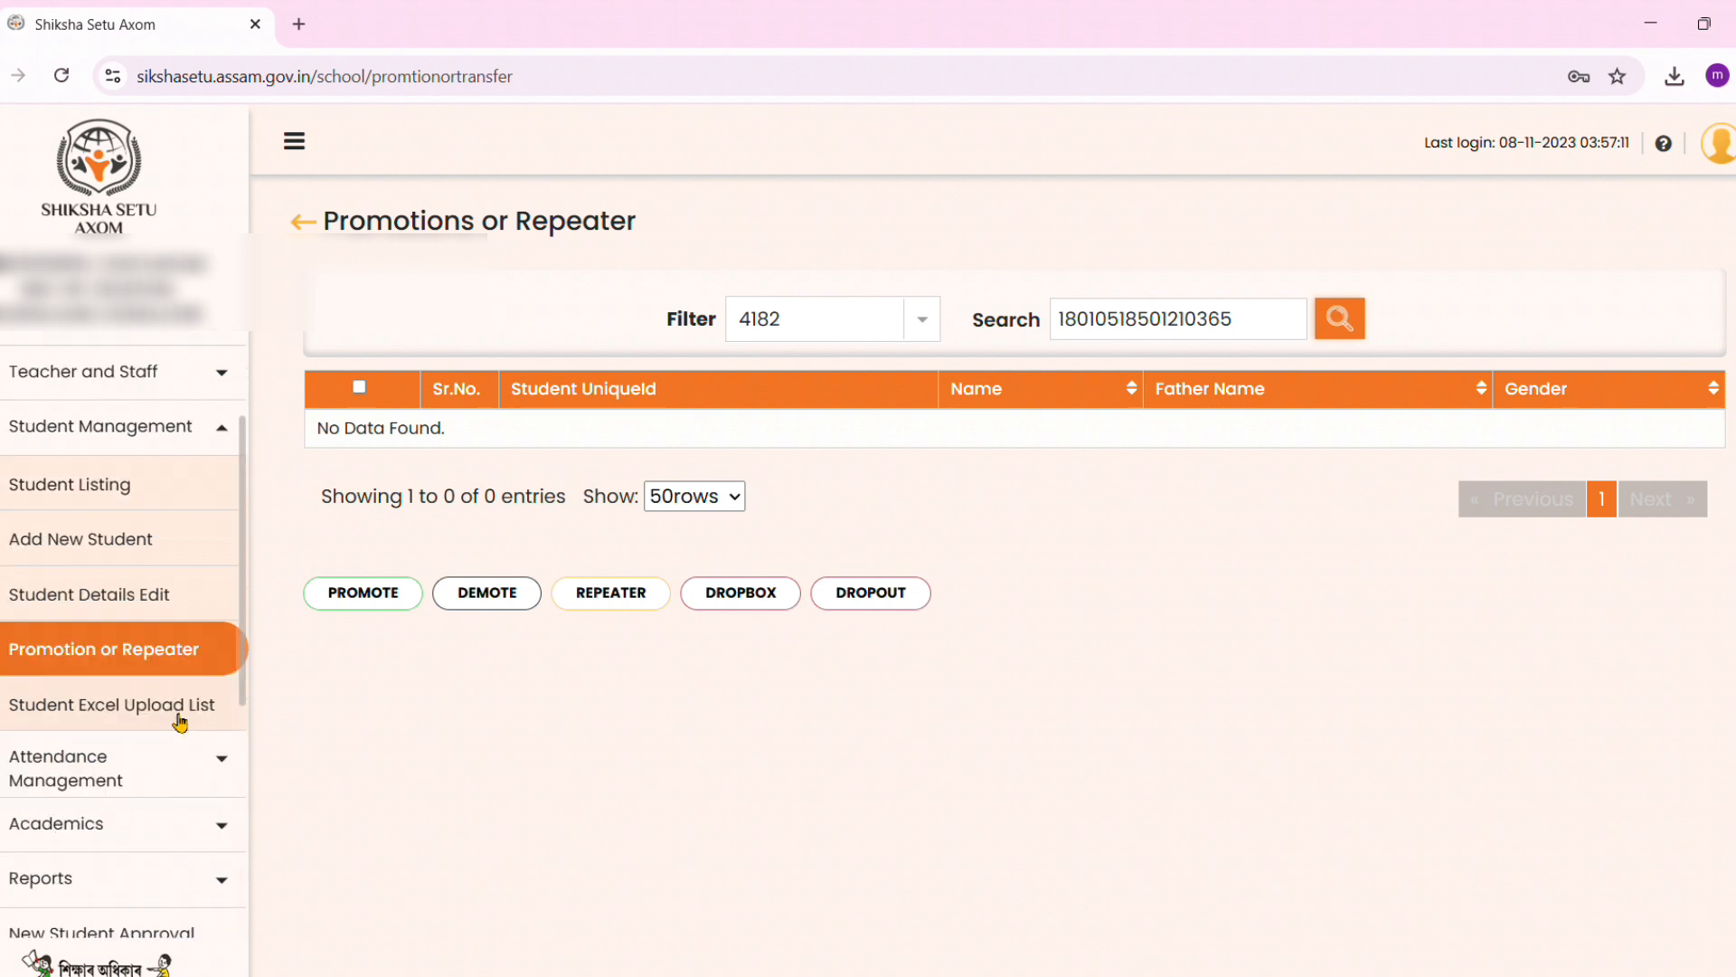
pyautogui.scroll(2, 180, 721)
pyautogui.scroll(-2, 180, 721)
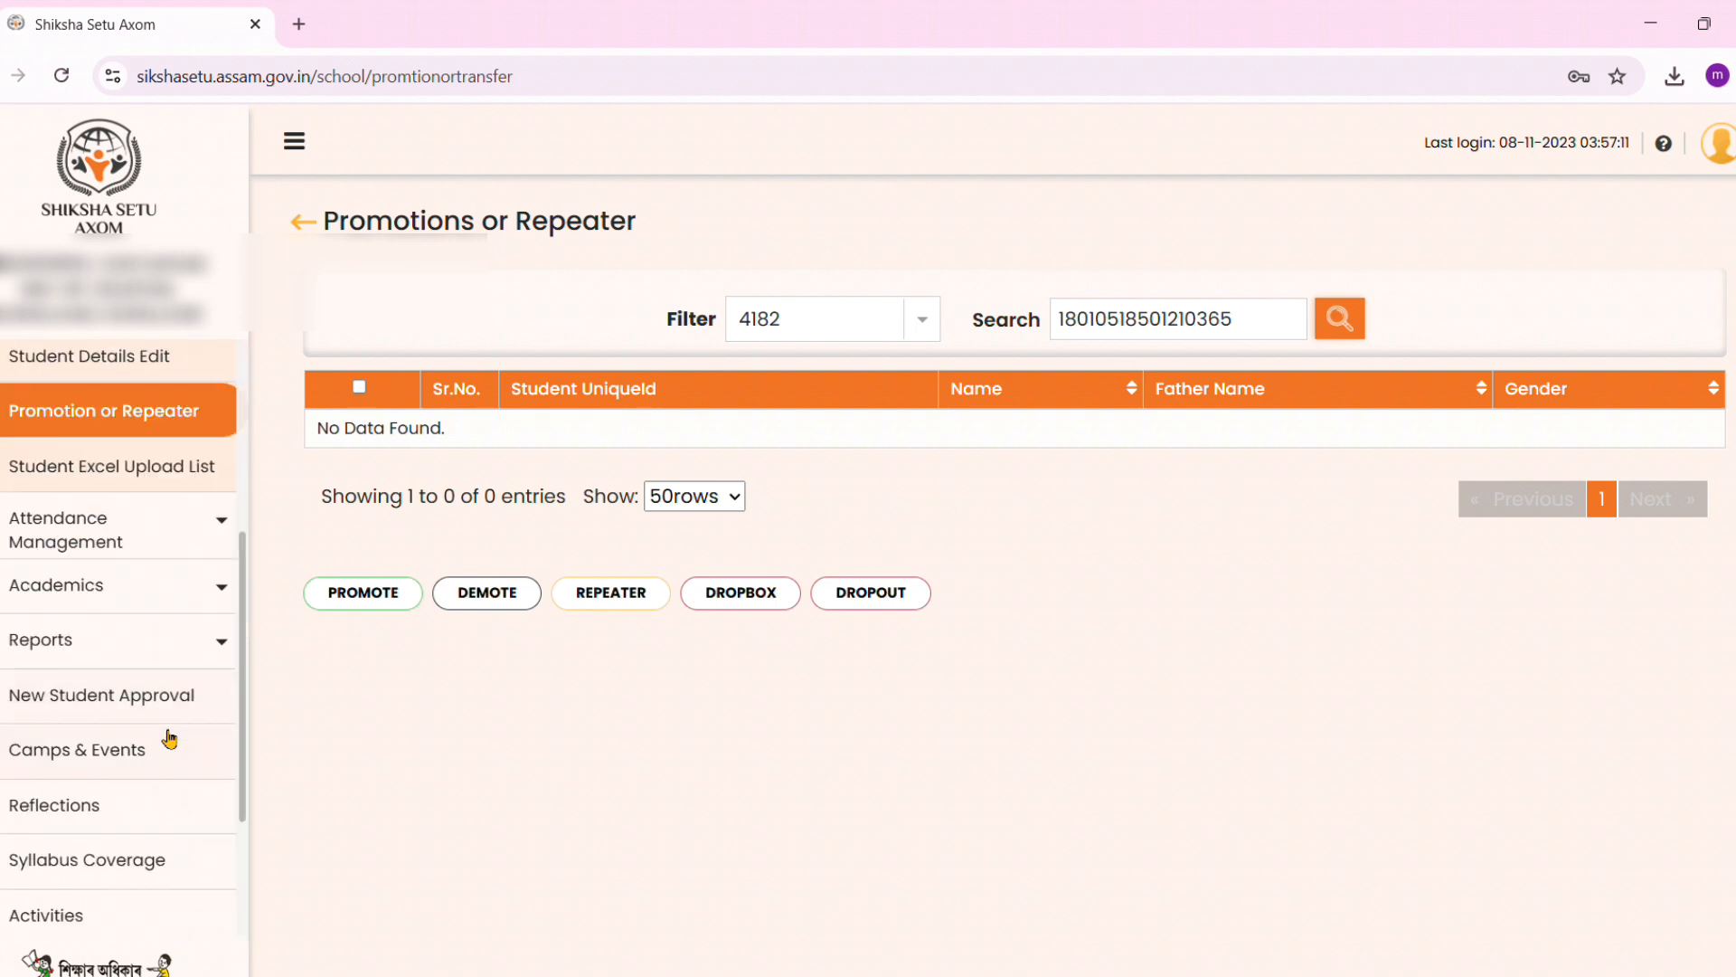
pyautogui.scroll(-2, 172, 729)
pyautogui.scroll(-1, 169, 738)
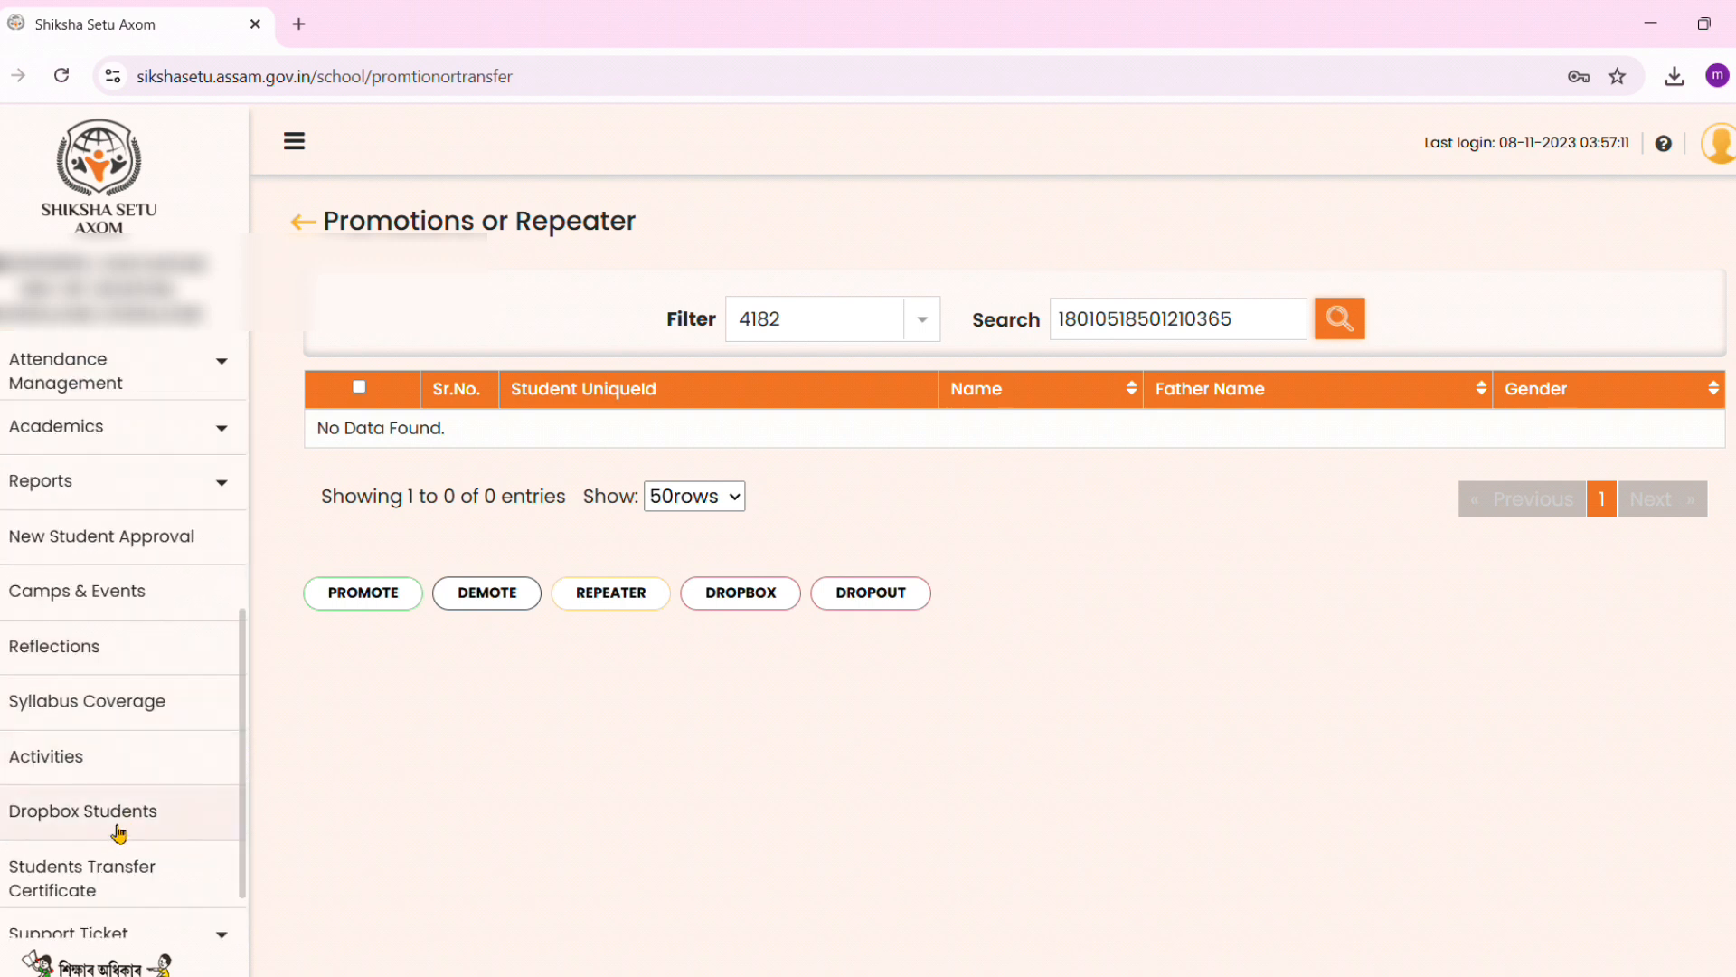
pyautogui.click(116, 825)
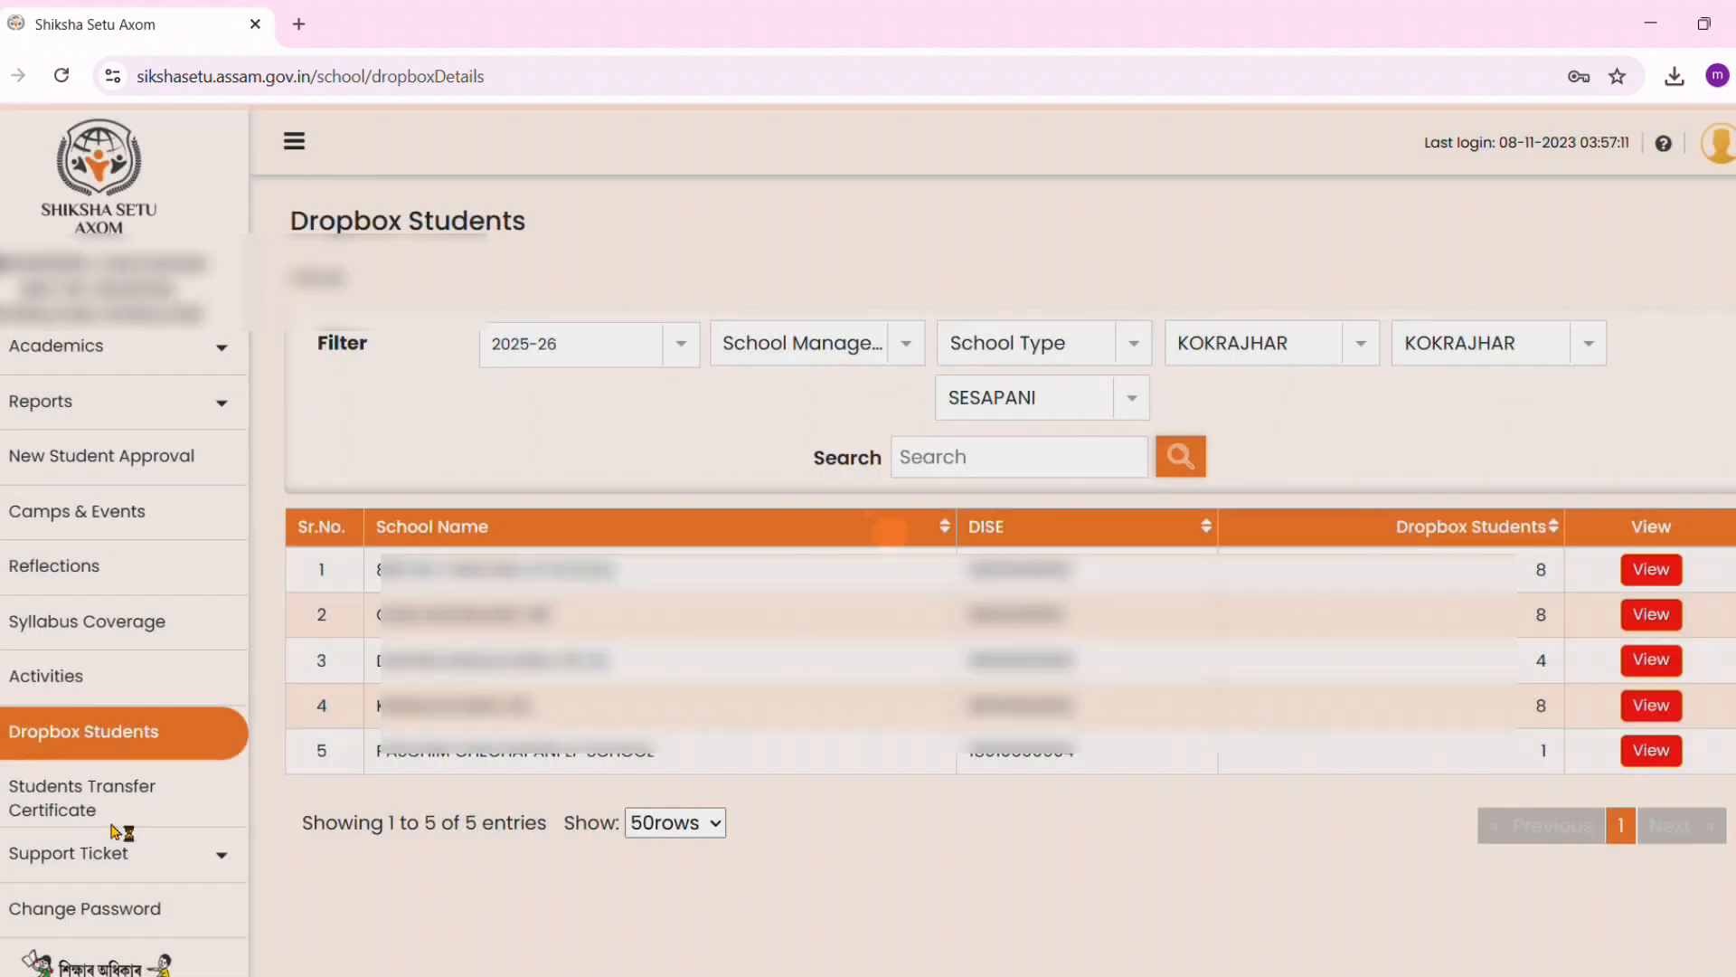